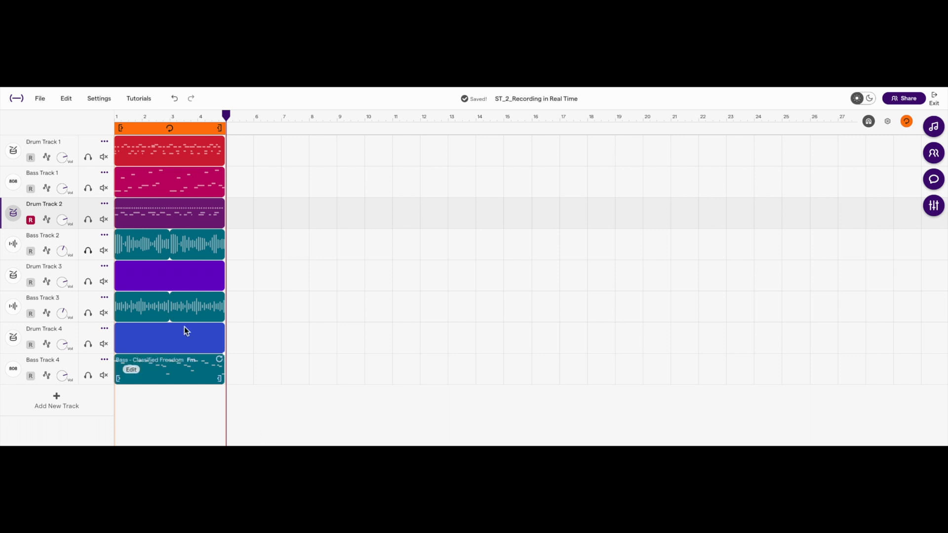
Solo Drum Track 1 and Bass Track 1, and open Drum Track 1's notes in the Piano Roll.
left_click(88, 158)
left_click(88, 188)
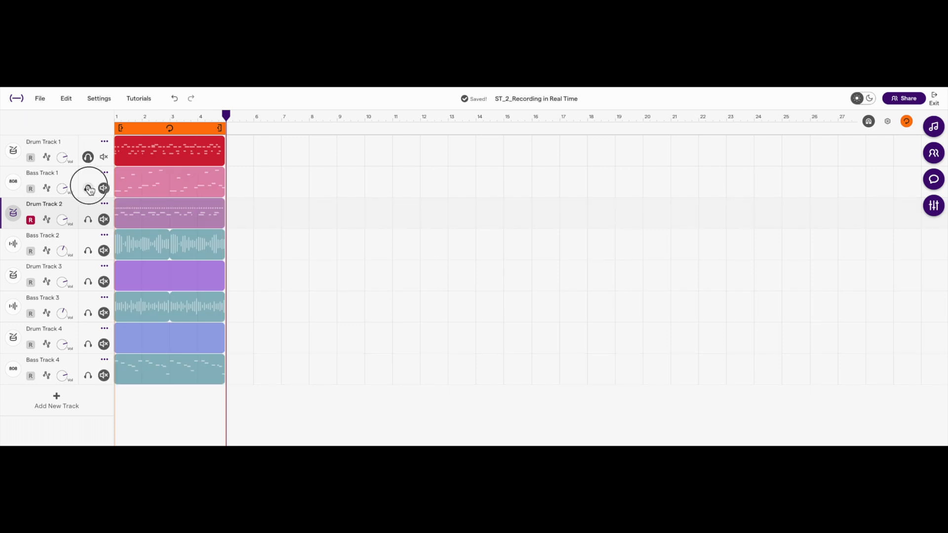
left_click(73, 146)
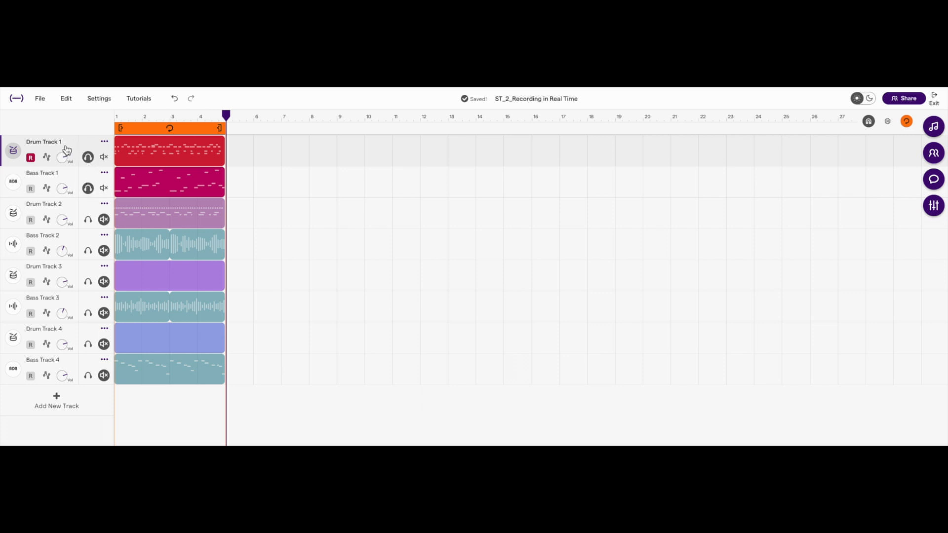
left_click(15, 154)
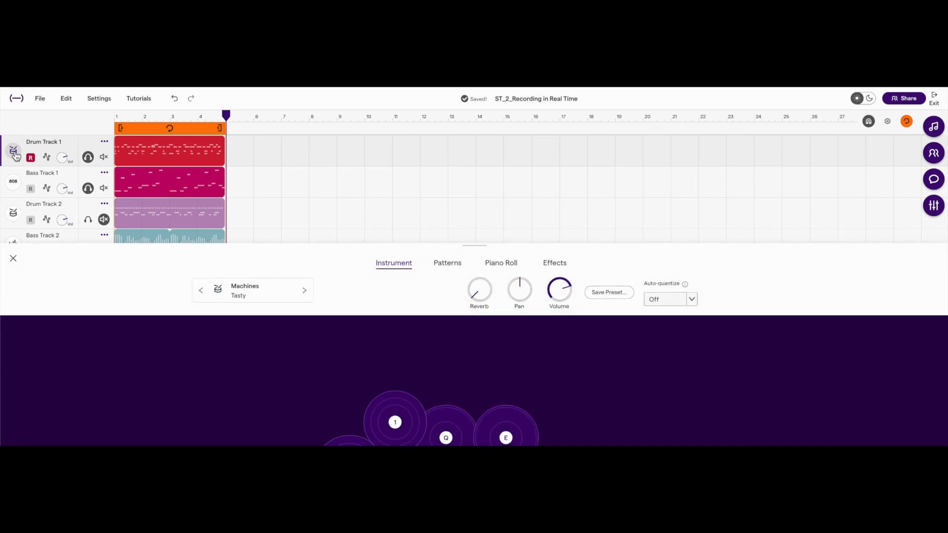
left_click(501, 267)
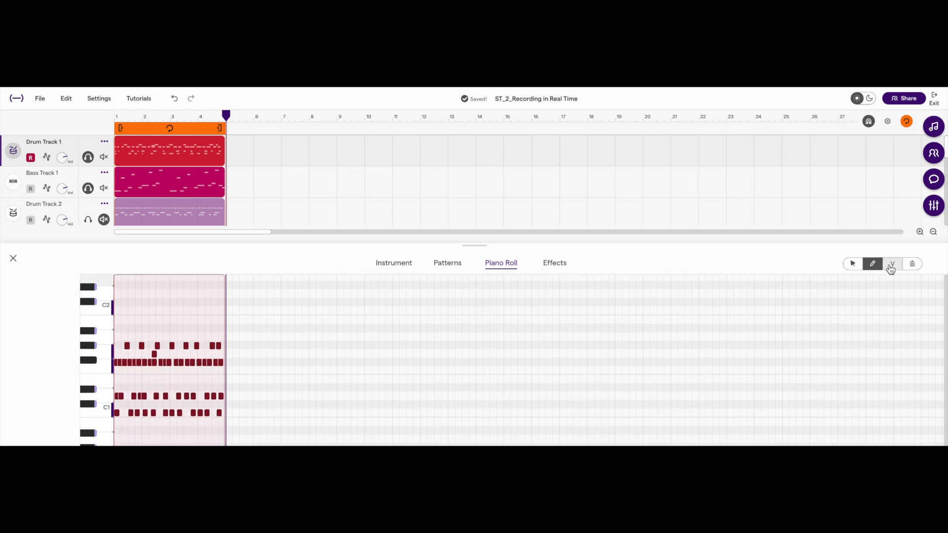
Play back the soloed drum and bass loop, following Drum Track 1's notes at a larger scale.
left_click(920, 233)
left_click(920, 232)
left_click(919, 232)
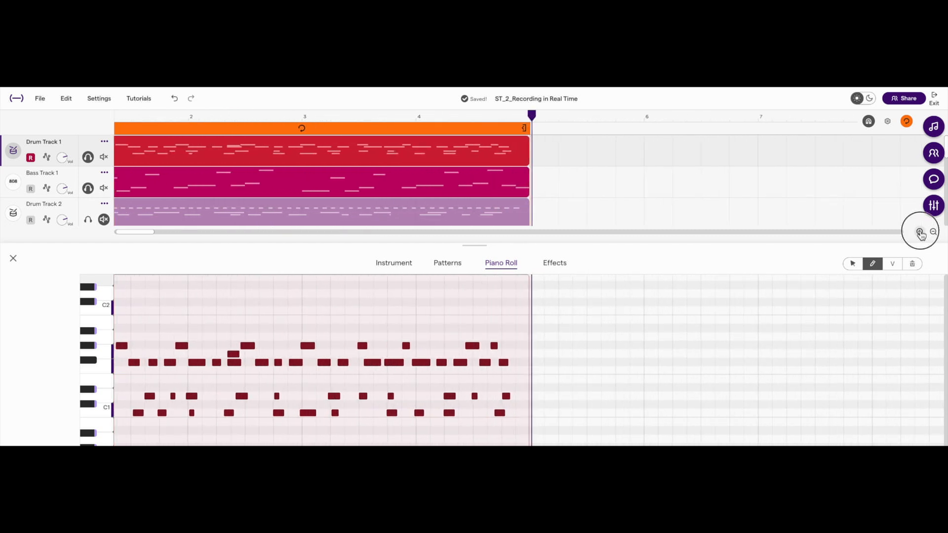
left_click(920, 232)
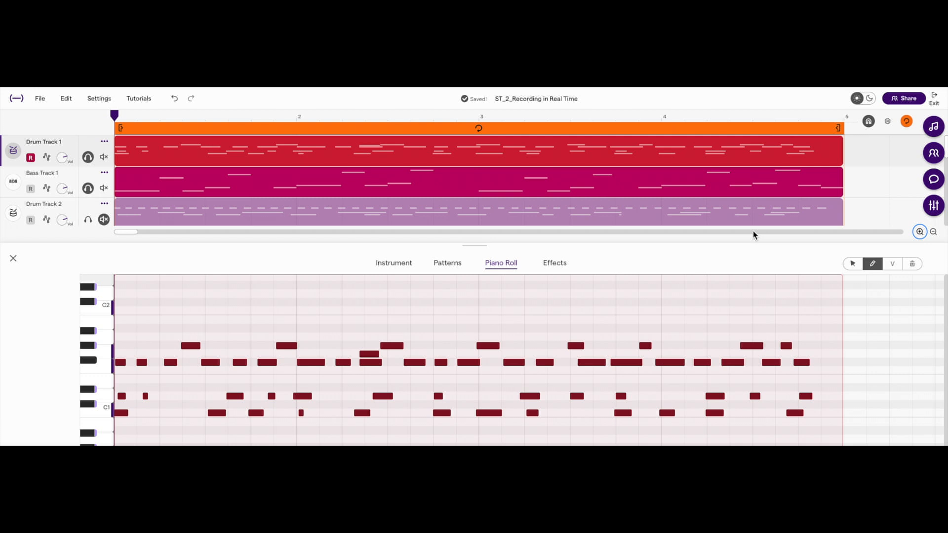
key("space")
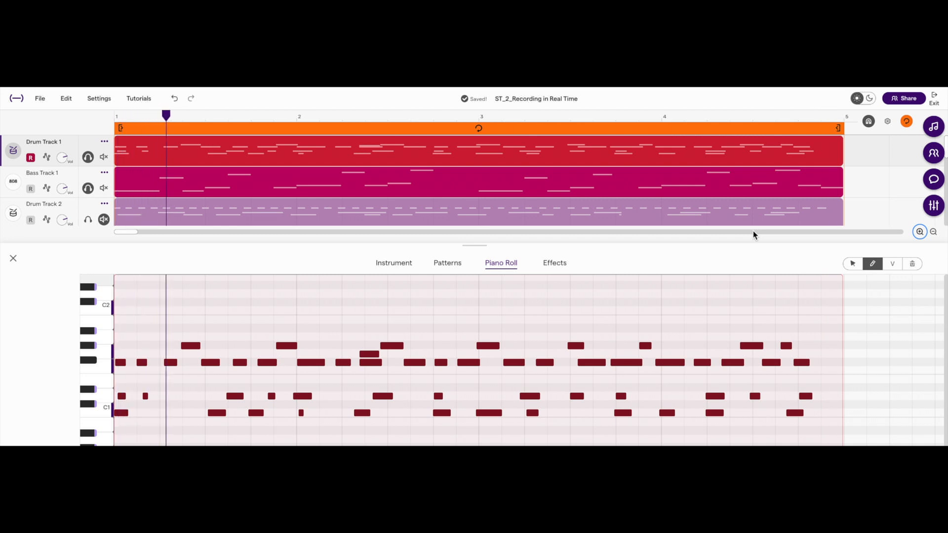
key("space")
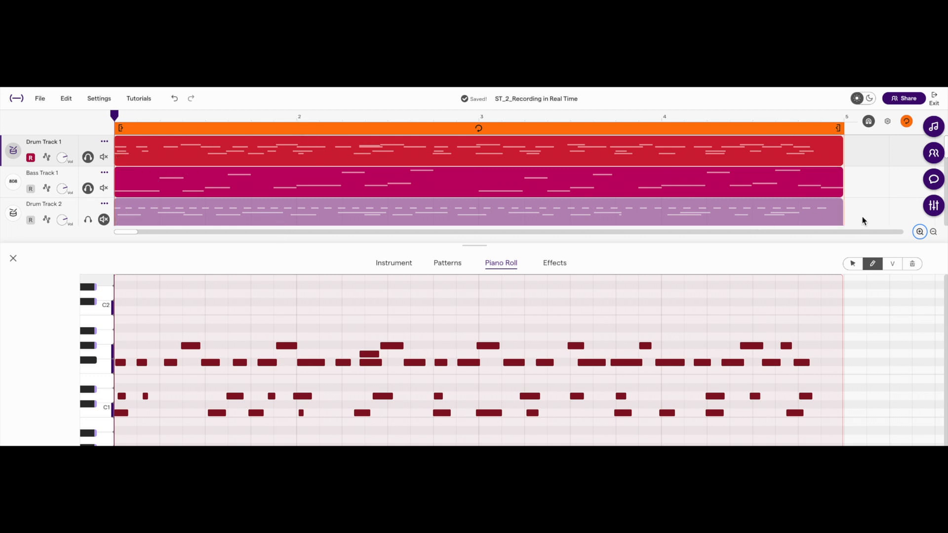
Set the timeline grid size to 1/16.
left_click(888, 122)
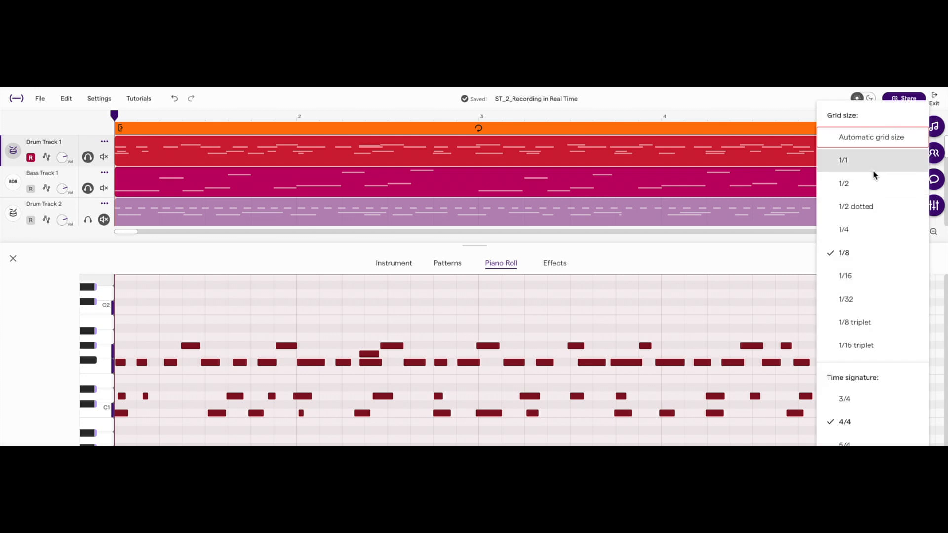
left_click(807, 98)
left_click(889, 122)
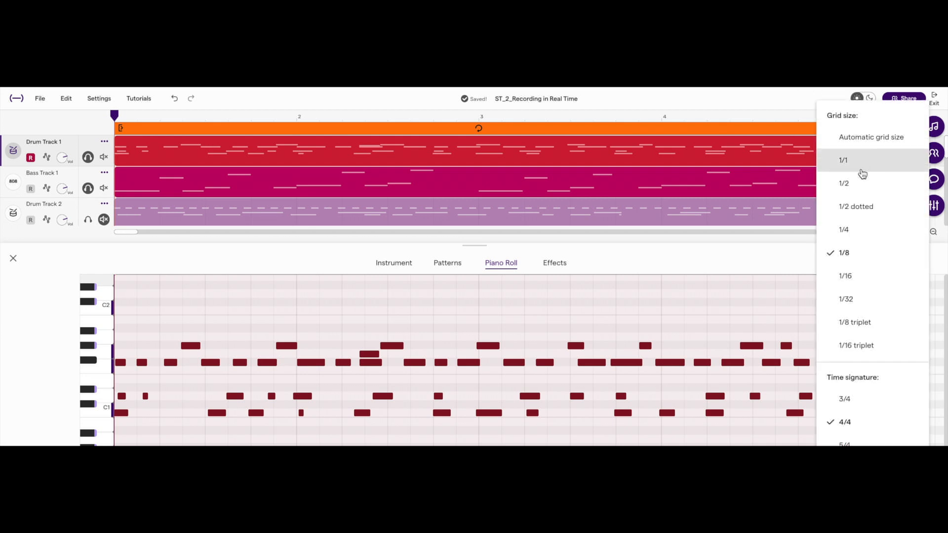
left_click(857, 277)
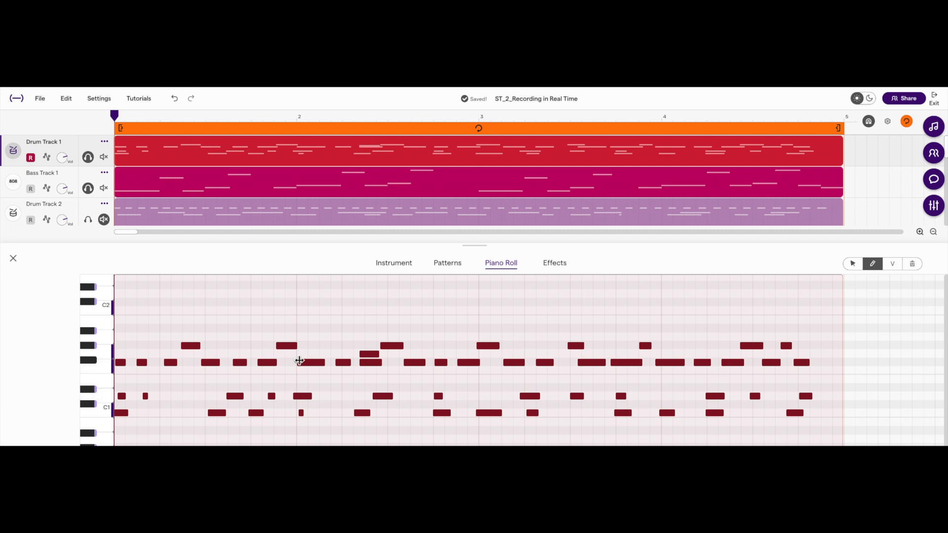
Quantize the Drum Track 1 region to 1/8.
left_click(131, 153)
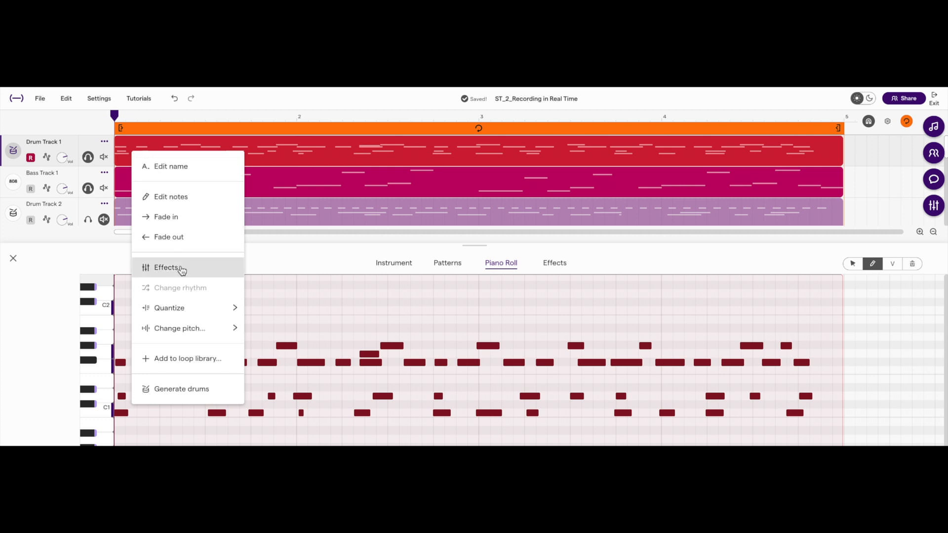
mouse_move(187, 306)
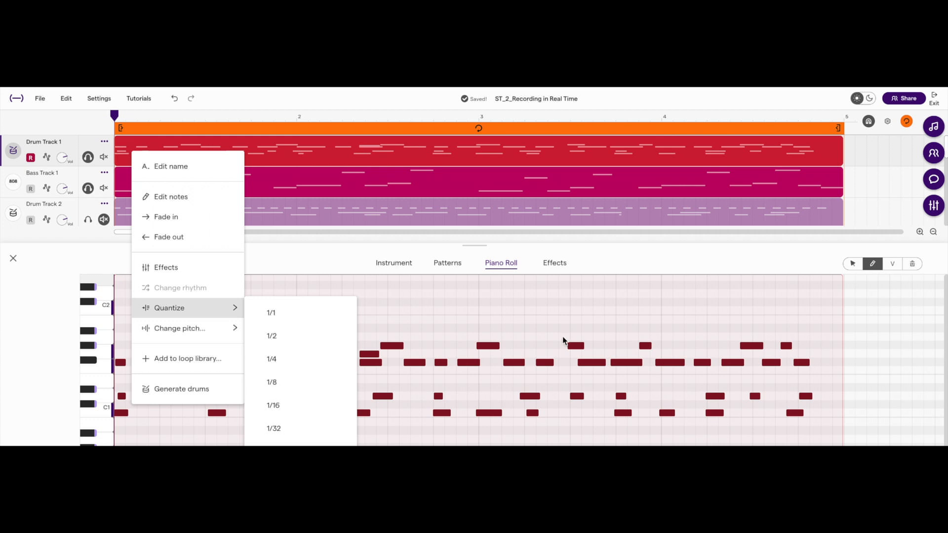
left_click(295, 390)
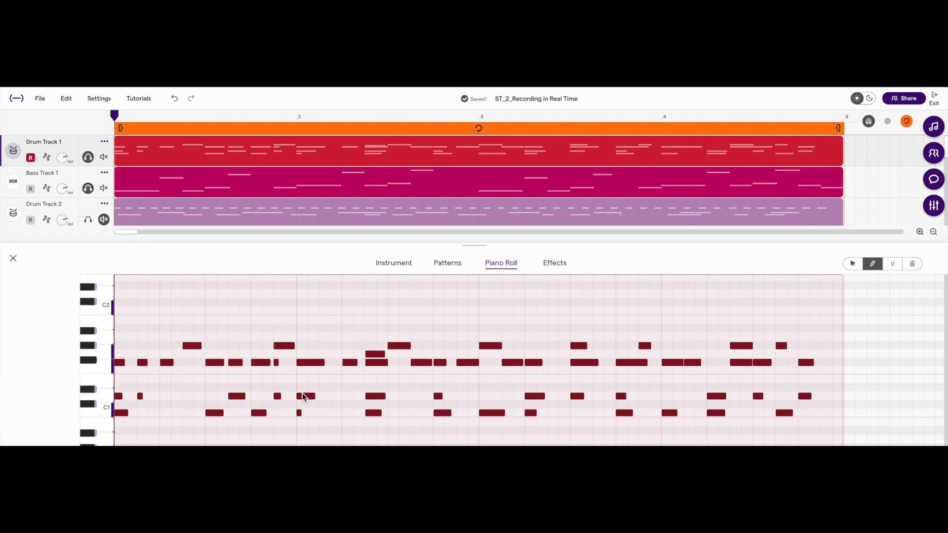
Undo and redo the quantization to compare the note timing, and play back the quantized drum and bass loop.
left_click(175, 100)
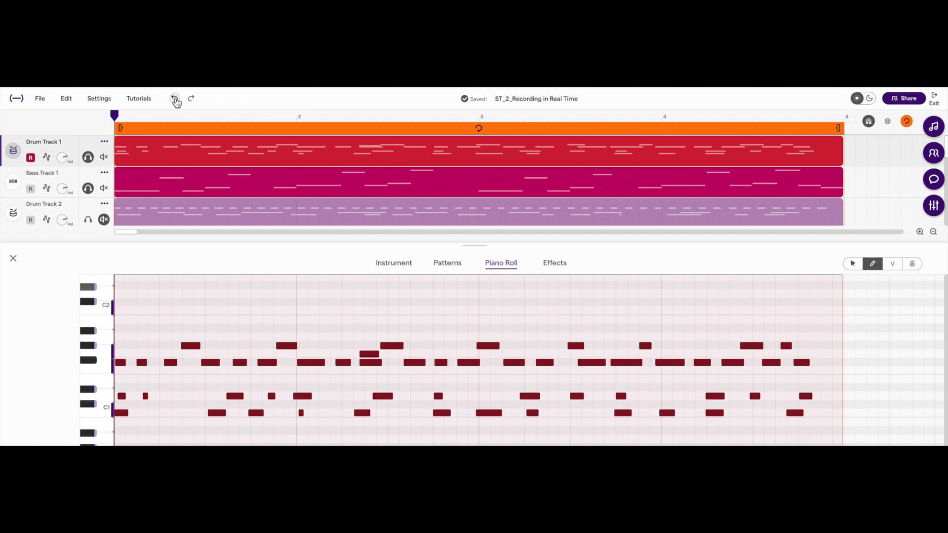
left_click(191, 99)
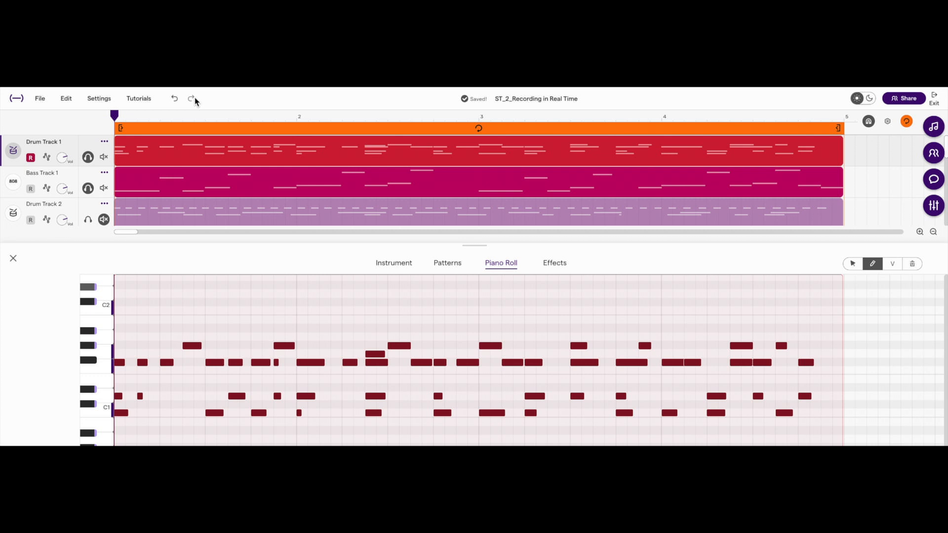
mouse_move(191, 161)
key("space")
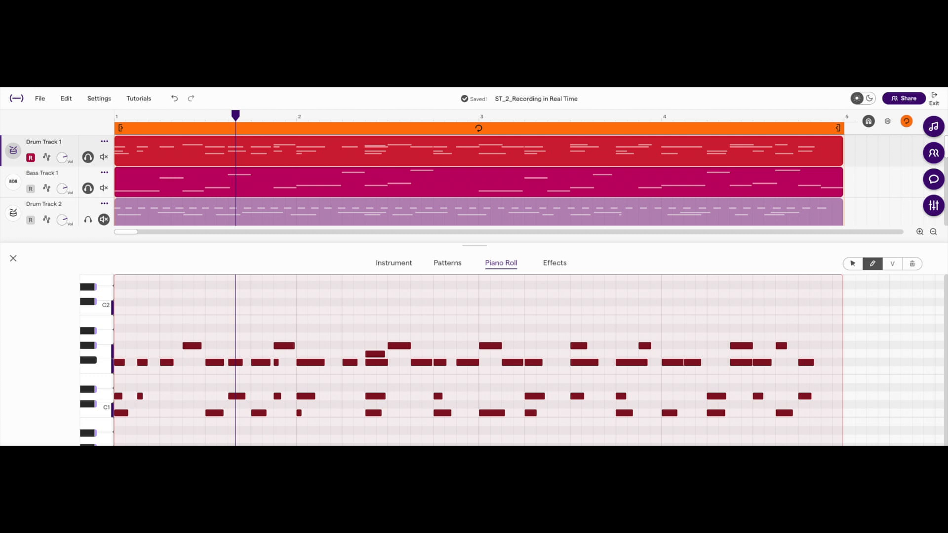
key("space")
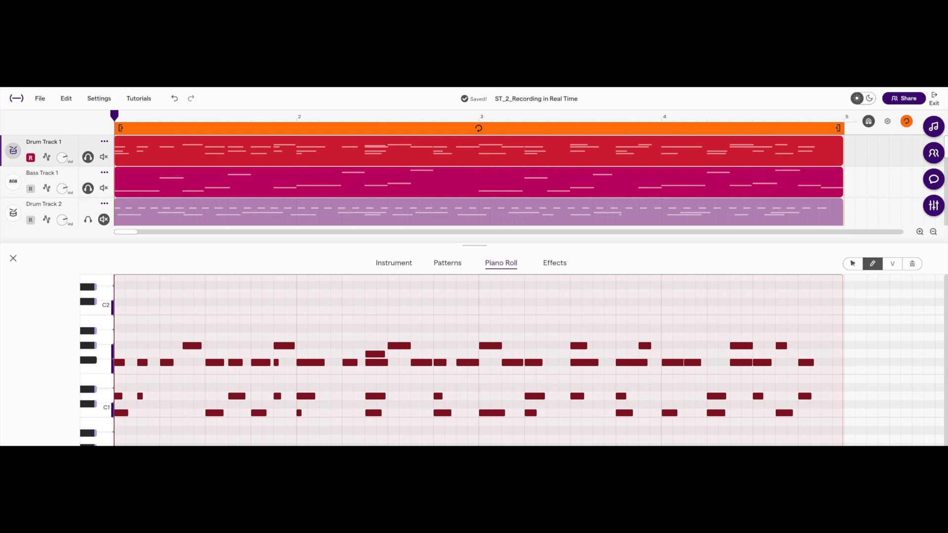
Audition individual C1, D1 and higher drum notes in bars 1 and 2 using the selection tool.
left_click(854, 268)
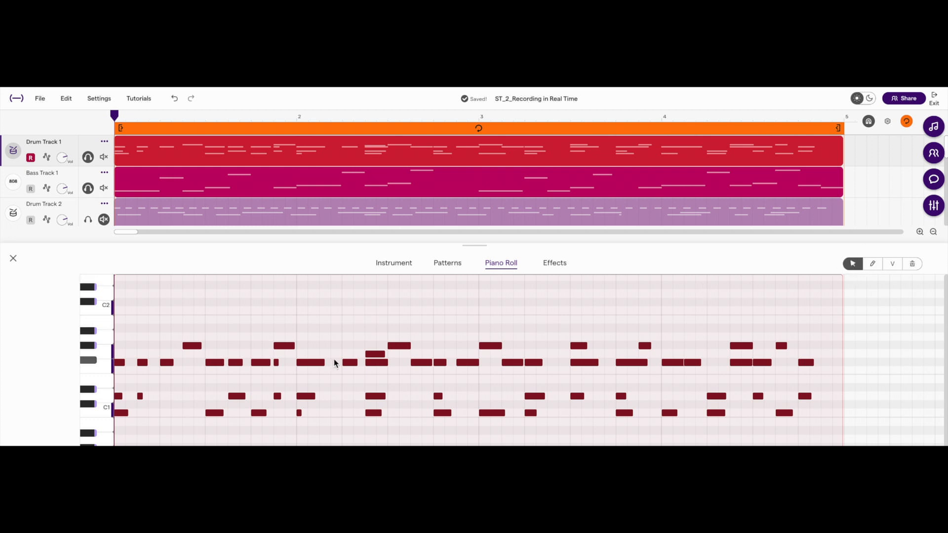
left_click(215, 414)
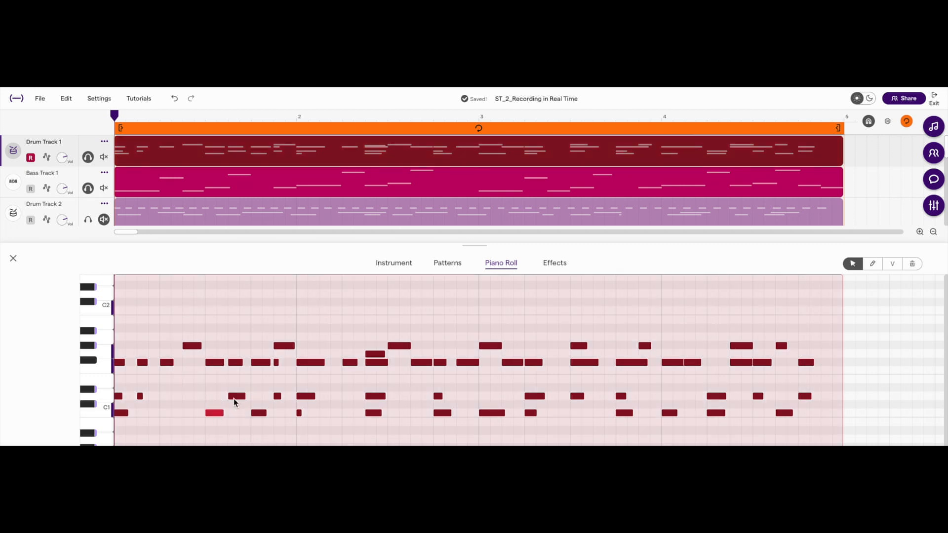
left_click(238, 395)
left_click(192, 346)
left_click(140, 396)
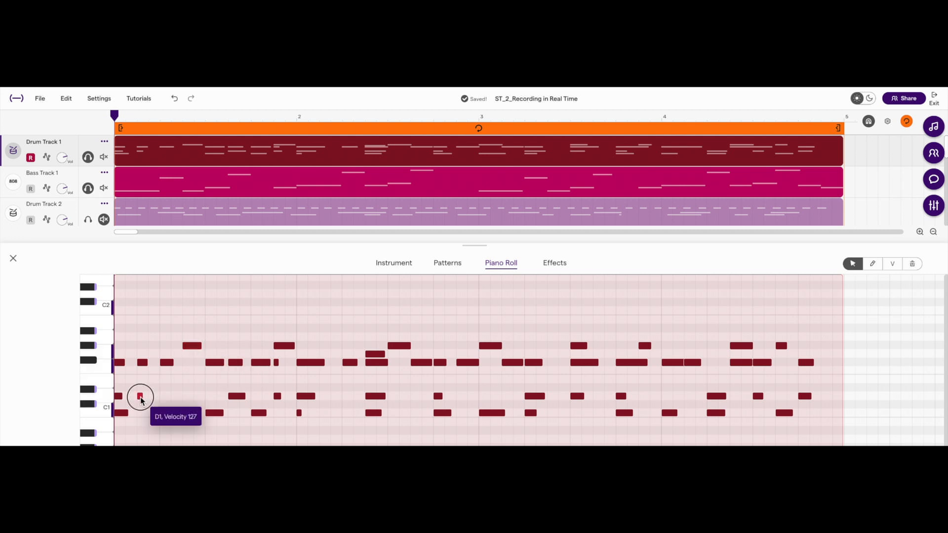
left_click(306, 396)
left_click(373, 414)
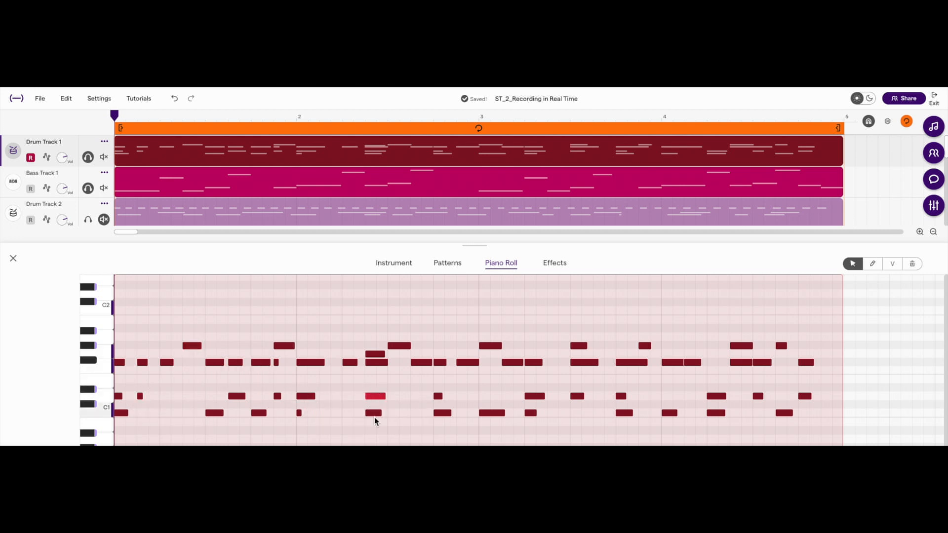
left_click(215, 414)
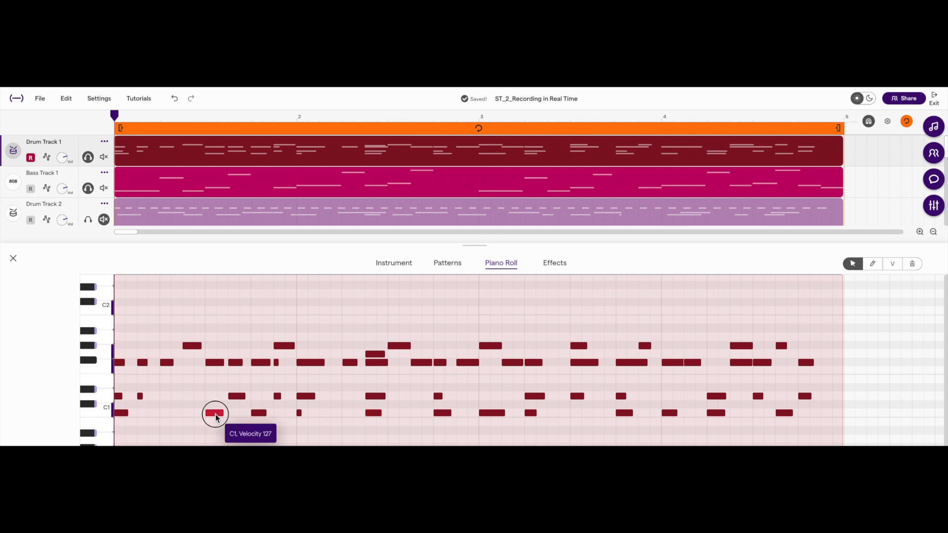
mouse_move(216, 418)
left_mouse_down()
mouse_move(166, 417)
mouse_move(221, 416)
mouse_move(173, 417)
mouse_move(217, 418)
mouse_move(218, 359)
mouse_move(186, 343)
mouse_move(190, 377)
mouse_move(218, 360)
mouse_move(212, 417)
mouse_move(204, 360)
mouse_move(227, 414)
mouse_move(218, 420)
left_mouse_up()
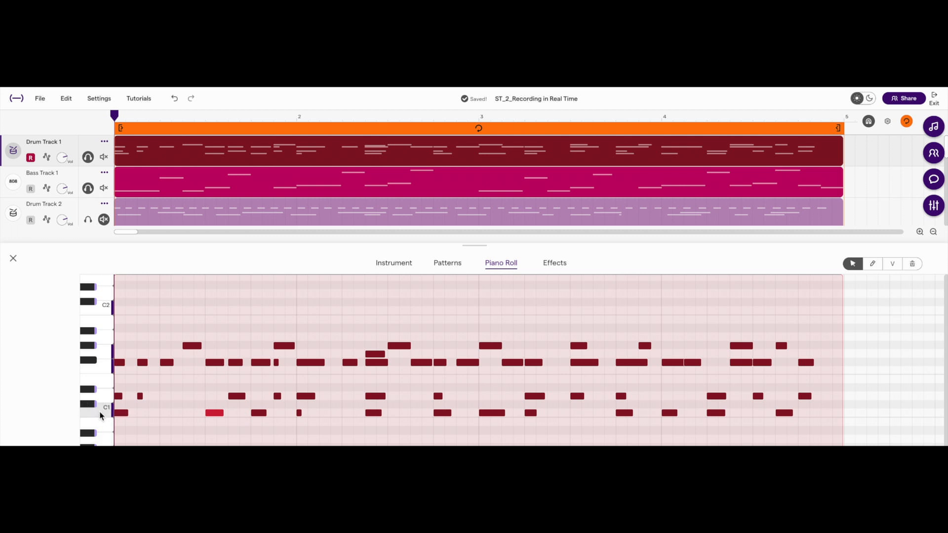
Lengthen the short C1 note at the start of bar 2 to about an eighth note.
left_click(123, 415)
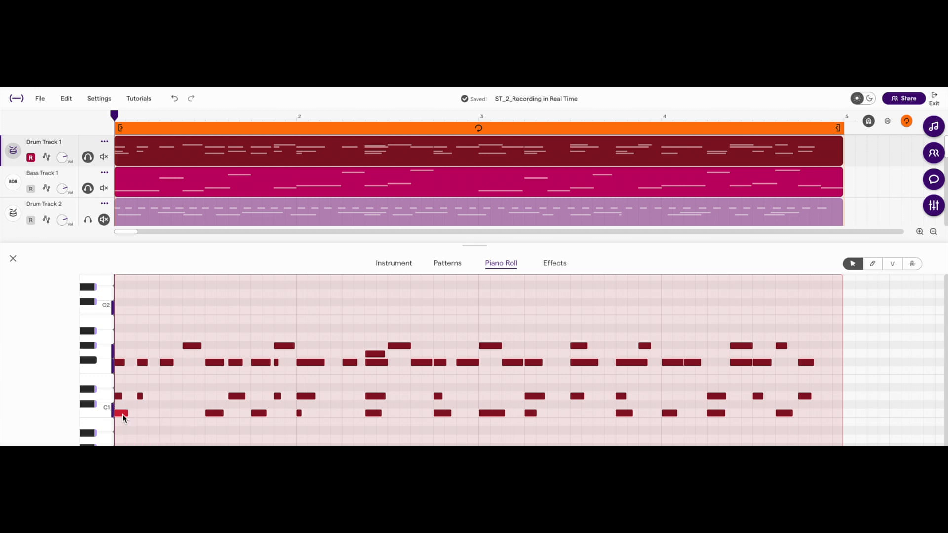
left_click(297, 119)
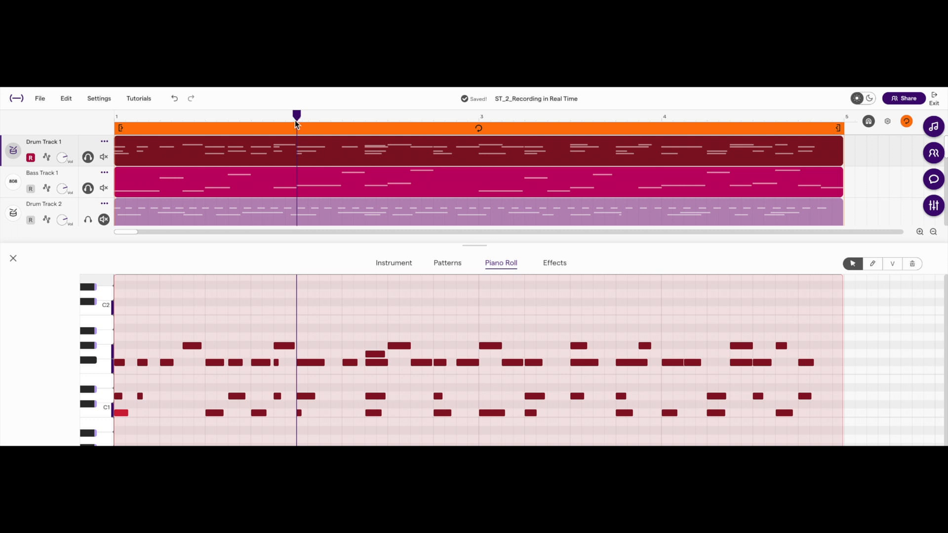
left_click(305, 414)
mouse_move(305, 414)
left_mouse_down()
mouse_move(340, 416)
mouse_move(301, 416)
mouse_move(336, 420)
mouse_move(320, 417)
left_mouse_up()
Check the C1 notes against the downbeats of bars 3 and 4 using the playhead.
left_click(478, 119)
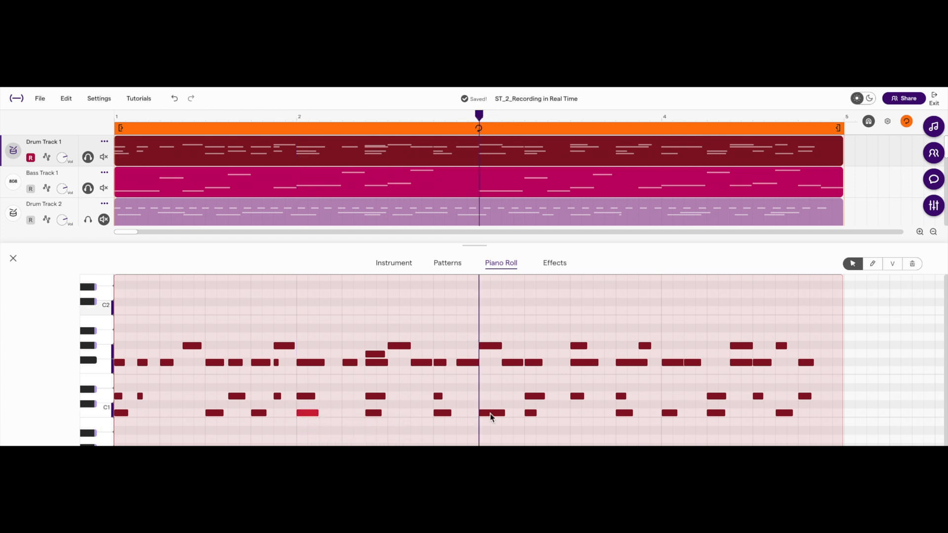
left_click(492, 413)
left_click(662, 120)
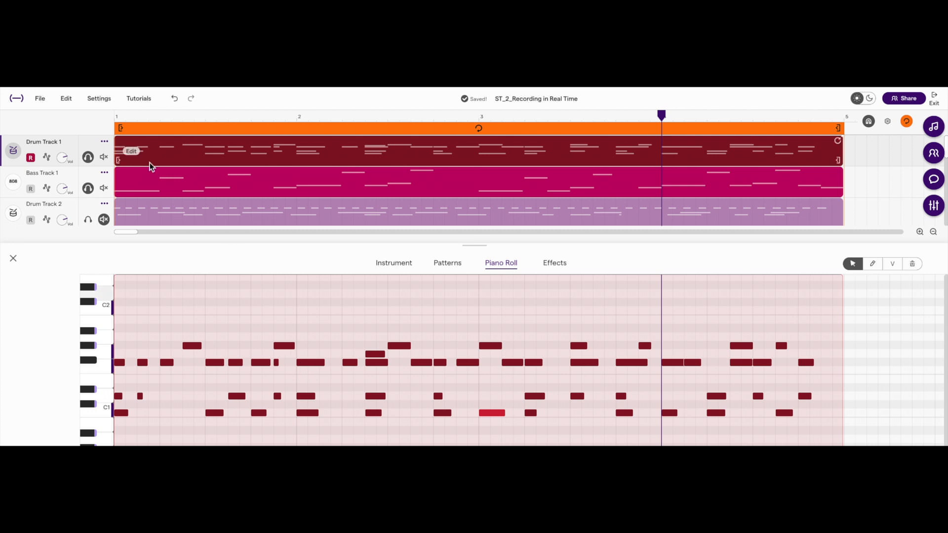
Move the first two D1 notes of bar 1 together one beat later, so the first starts on beat 2.
left_click(161, 120)
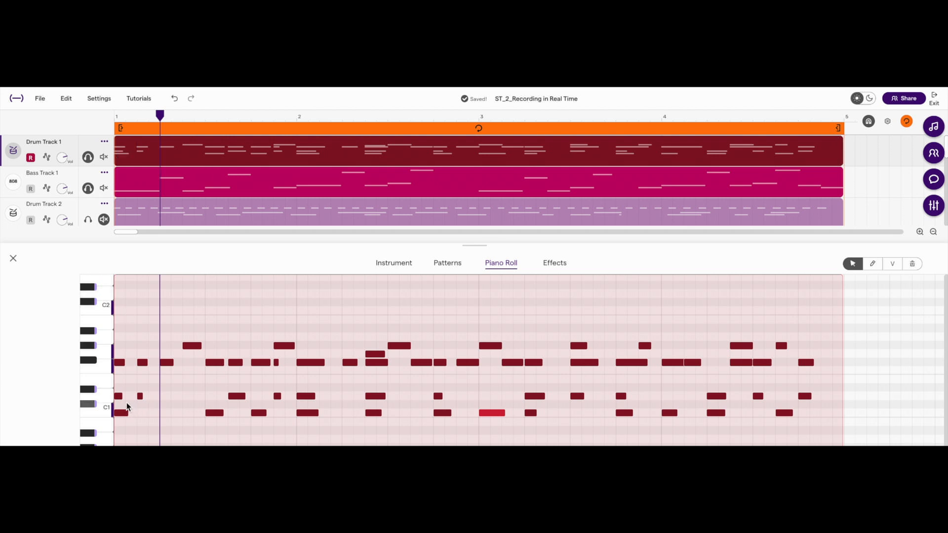
left_click(105, 402)
left_click(105, 399)
left_click(119, 398)
left_click(132, 398)
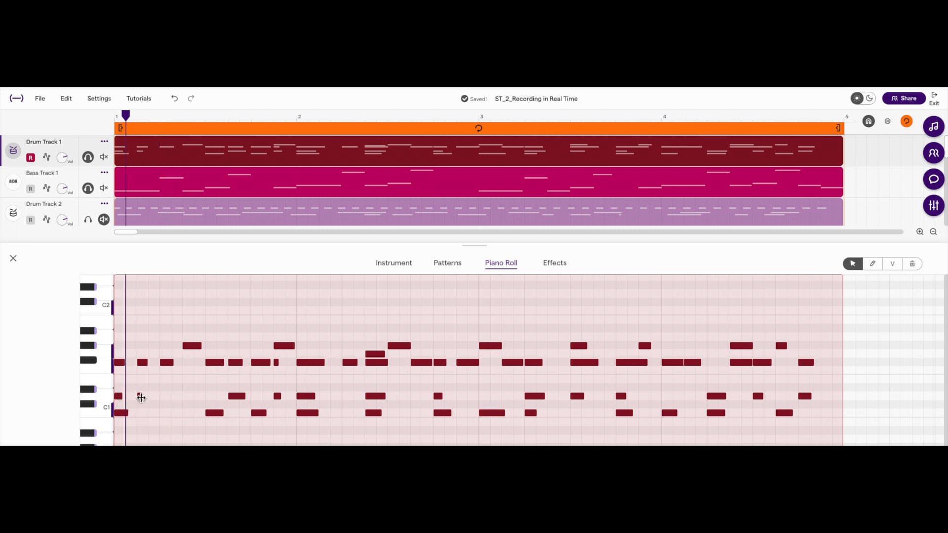
left_click(140, 398)
left_click_drag(148, 381, 113, 405)
left_click_drag(119, 401, 165, 400)
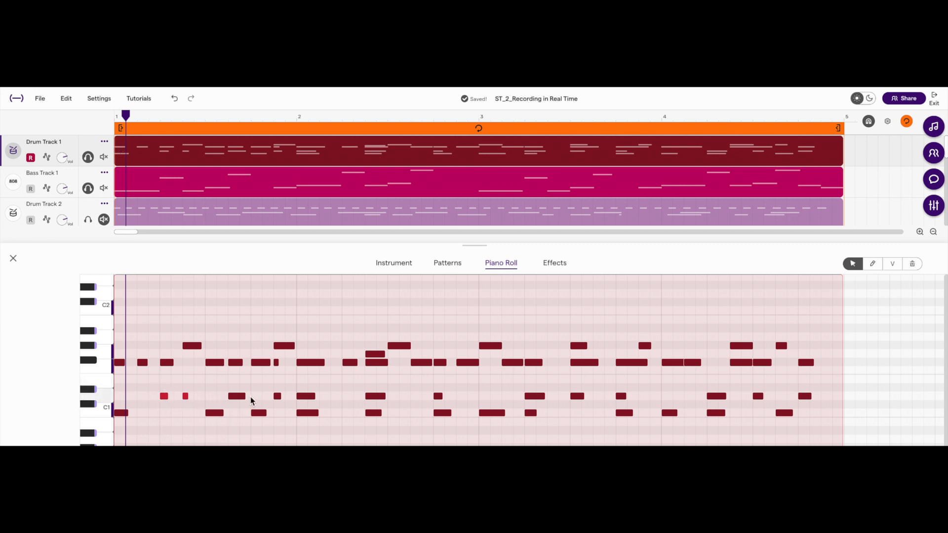
Move the last D1 note of bar 1 an eighth note earlier to beat 4, and check its alignment with the playhead.
left_click(277, 396)
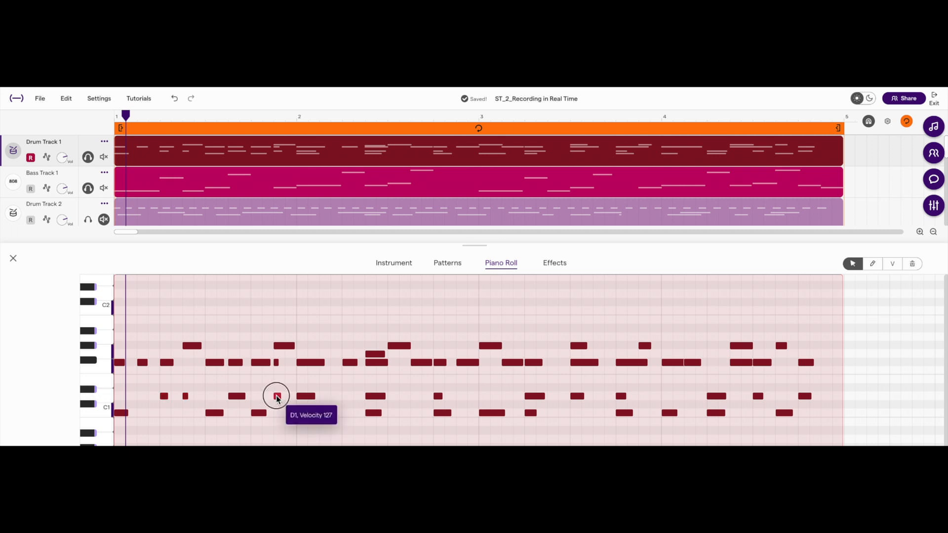
left_click_drag(277, 397, 255, 398)
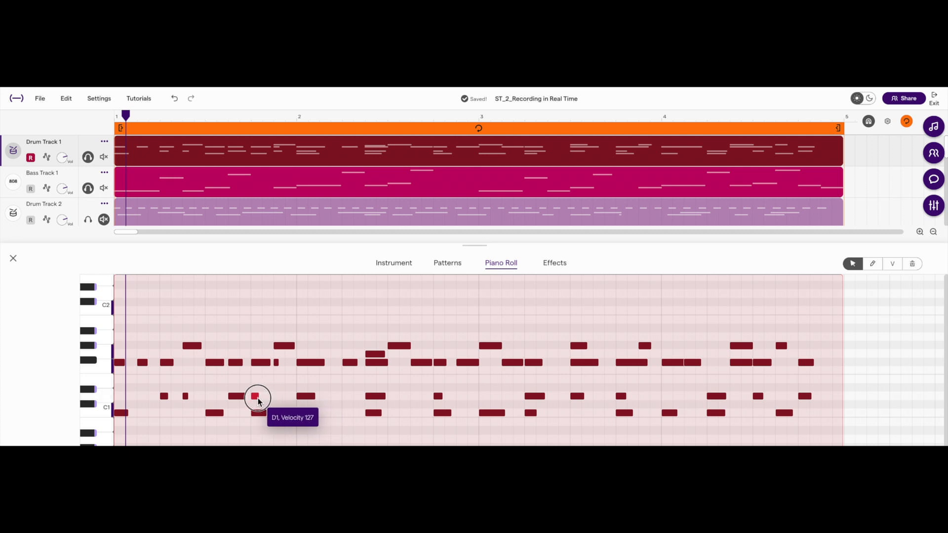
left_click(251, 121)
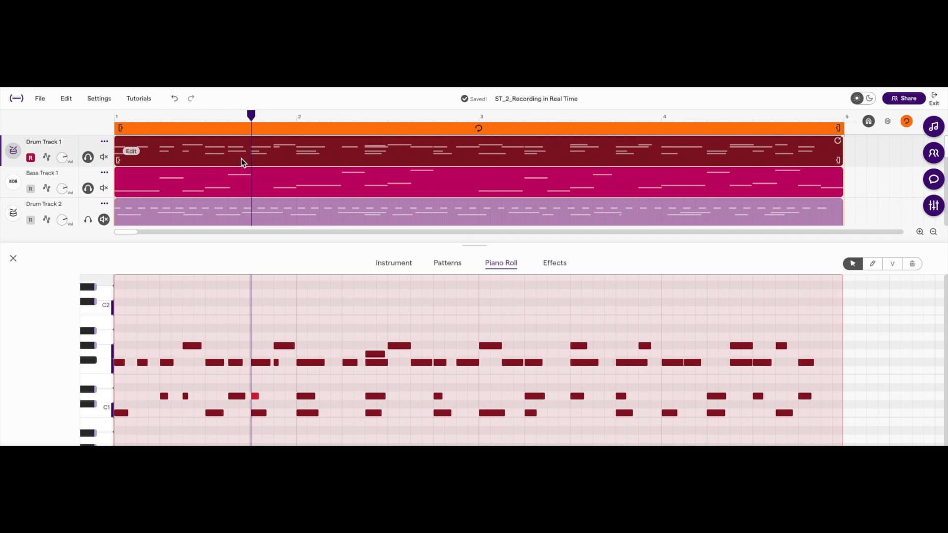
scroll(336, 158, "right", 1)
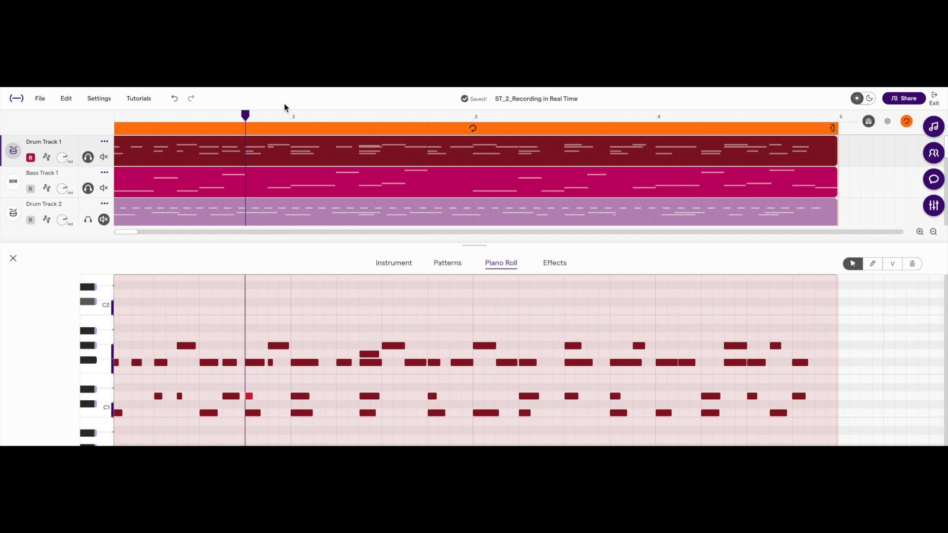
Move the first two D1 notes of bar 2 one beat later and lengthen the D1 note on beat 4 to about an eighth note.
left_click(291, 116)
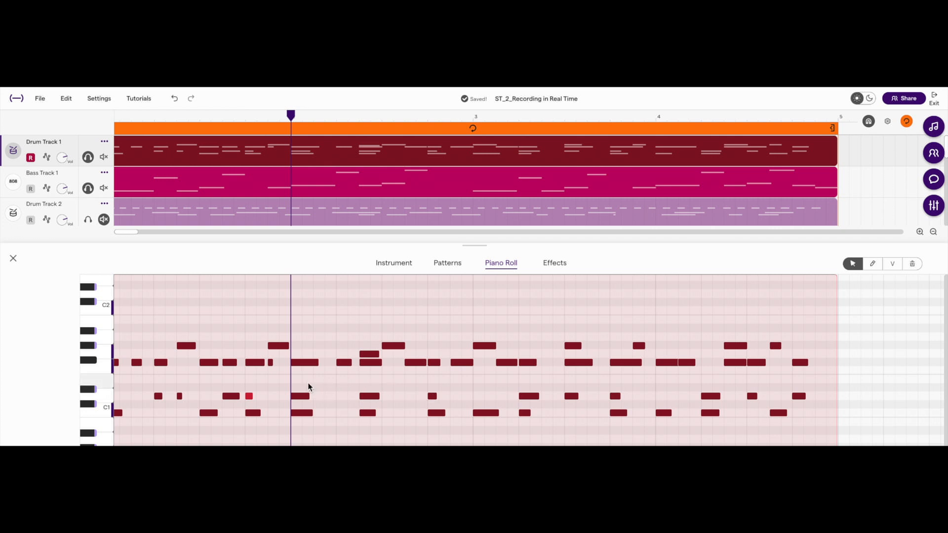
left_click(299, 397)
left_click_drag(299, 398, 344, 402)
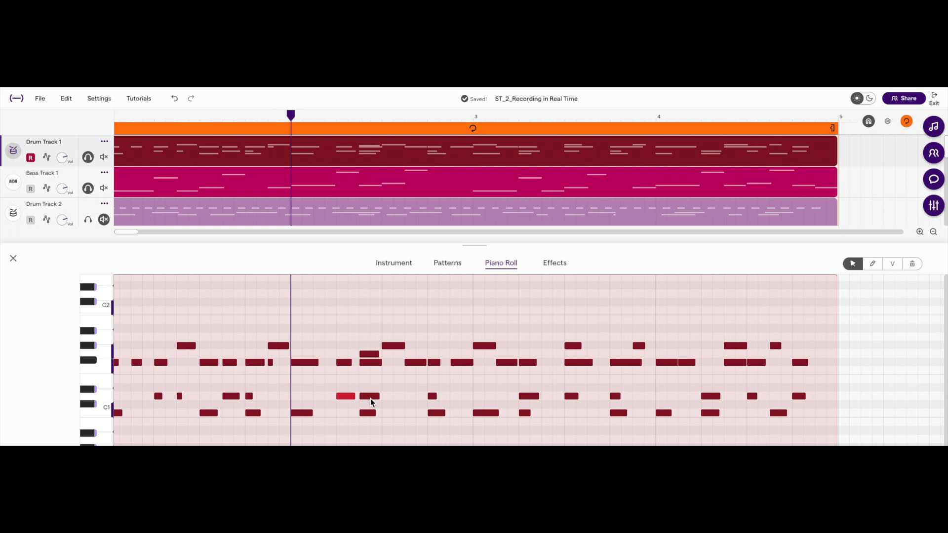
left_click_drag(371, 399, 445, 396)
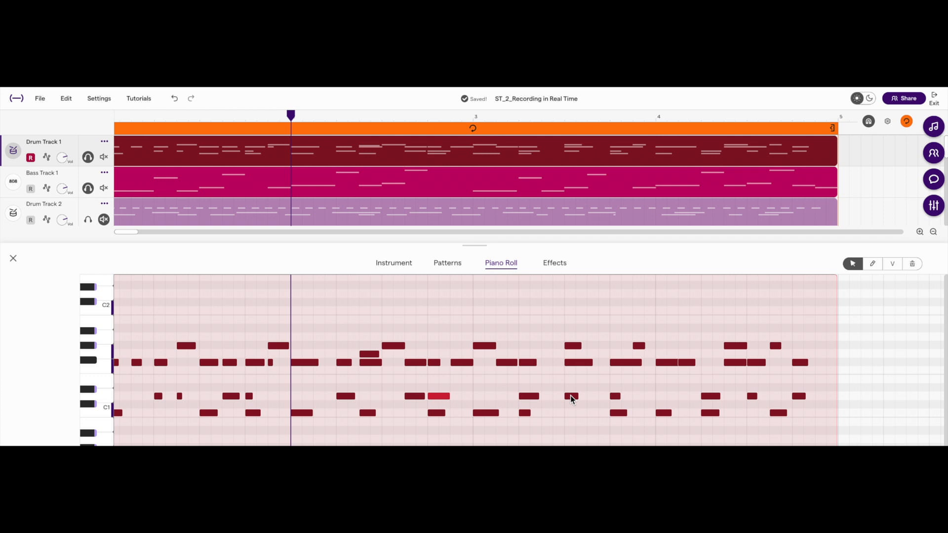
Move the D1 notes on beat 3 of bars 3 and 4 an eighth note later.
left_click_drag(570, 400, 593, 399)
left_click_drag(752, 400, 775, 400)
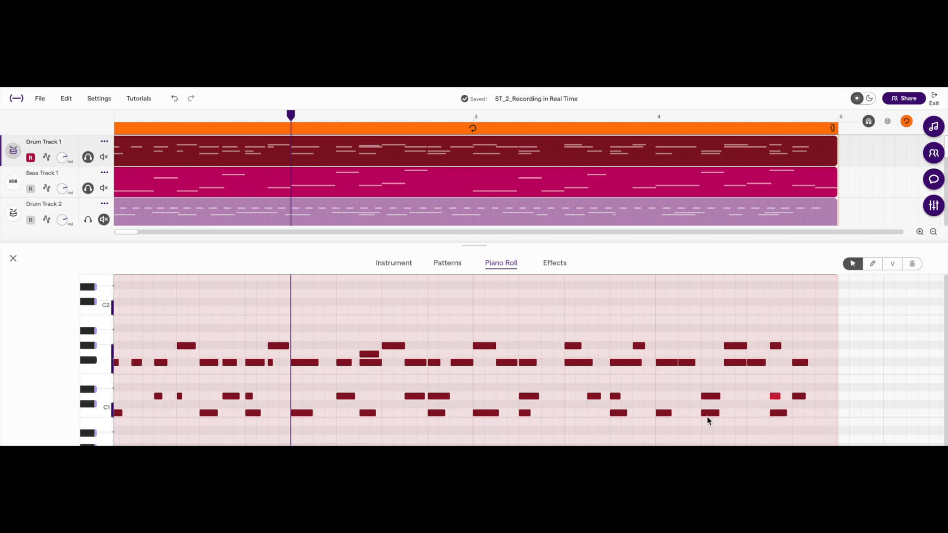
Lengthen the first two D1 notes of bar 1 to about an eighth note each, and play the loop from the start.
key("Return")
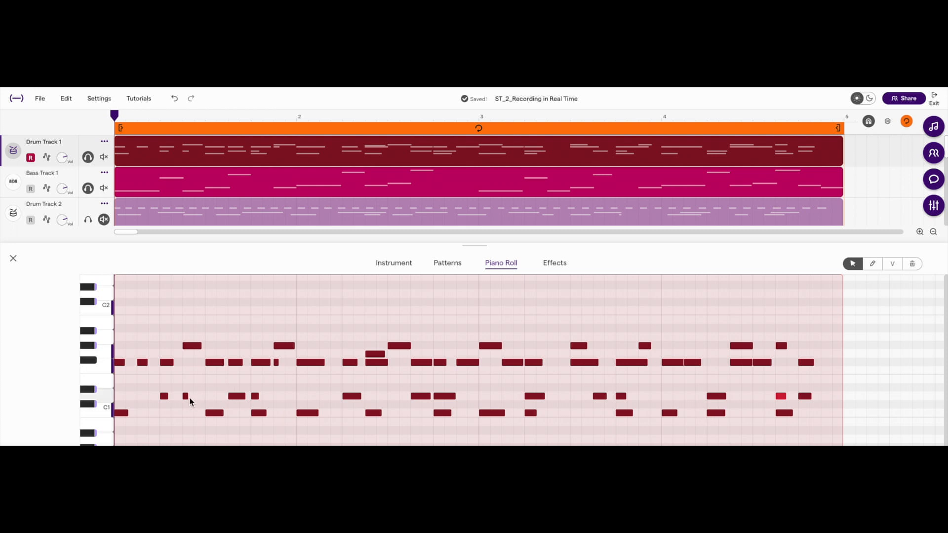
mouse_move(188, 396)
left_mouse_down()
mouse_move(201, 395)
mouse_move(176, 395)
left_mouse_up()
key("space")
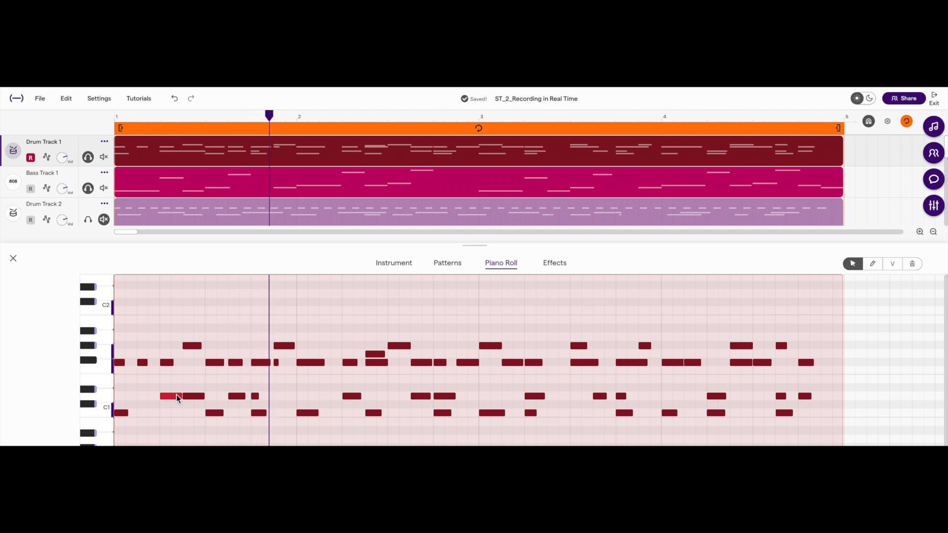
key("space")
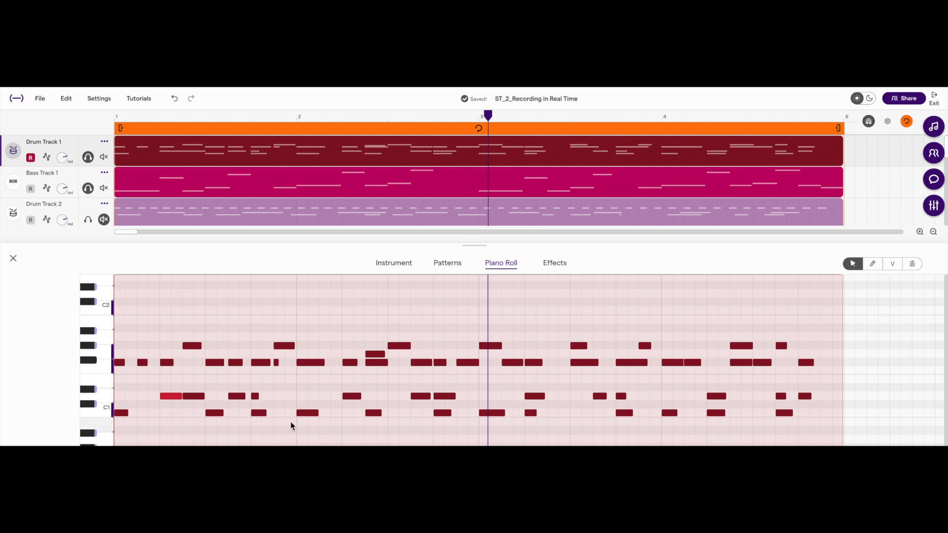
Delete the C1 notes on beat 4 of bars 1, 2 and 3, and return to the selection tool.
left_click(261, 414)
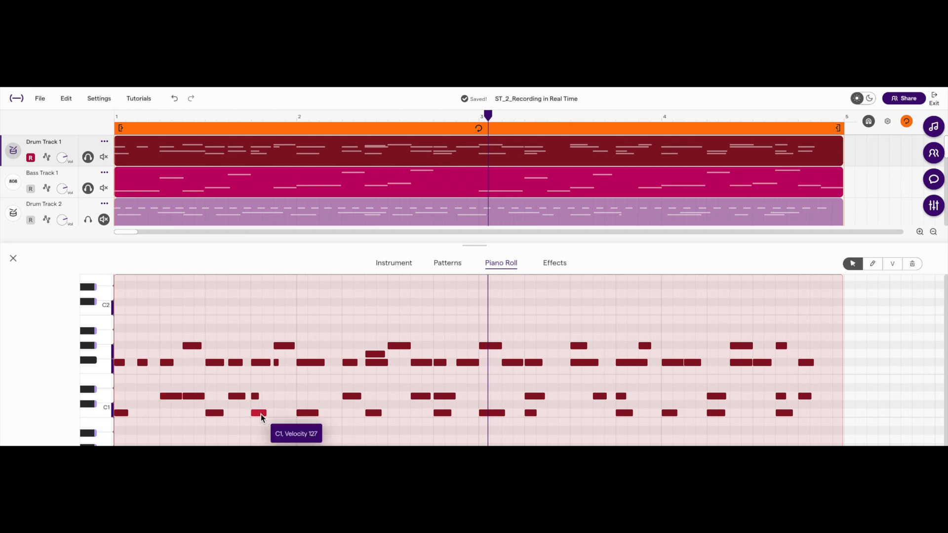
left_click(442, 413)
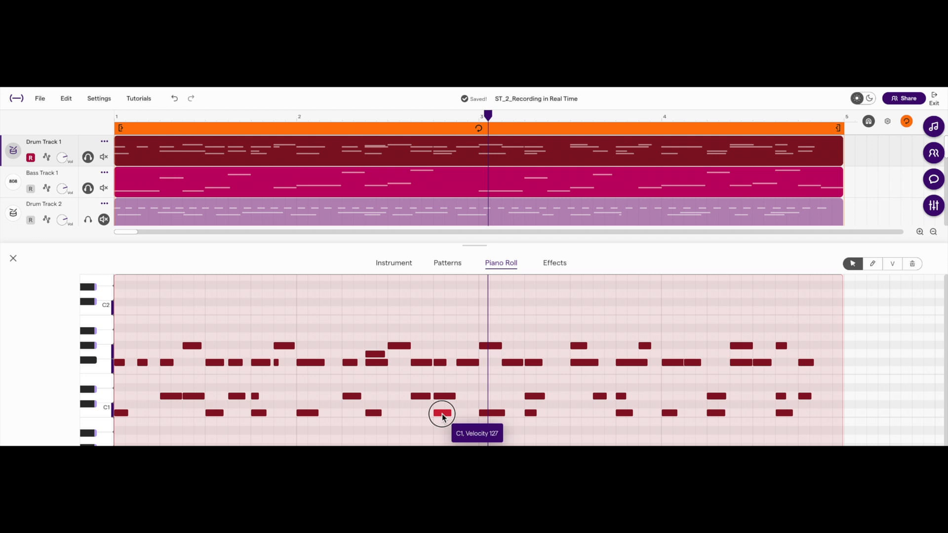
left_click(624, 416)
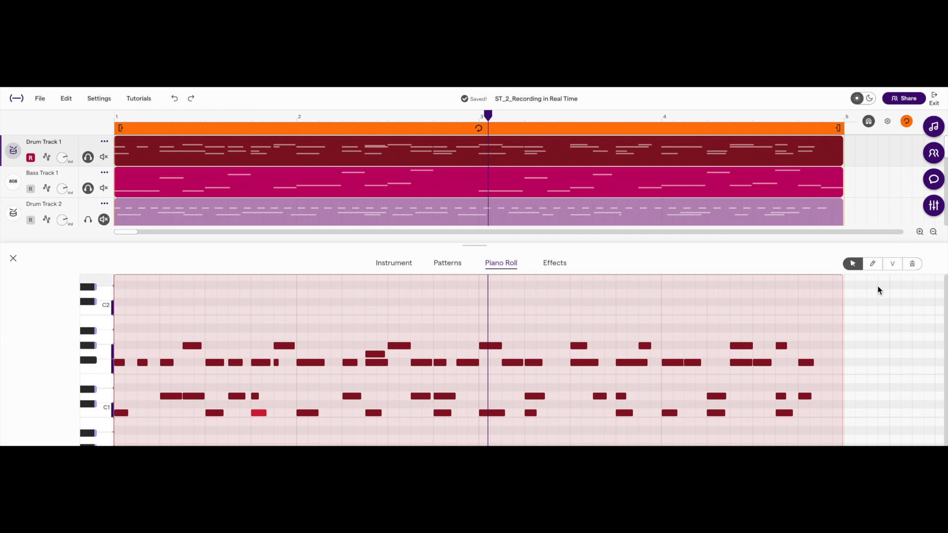
left_click(917, 268)
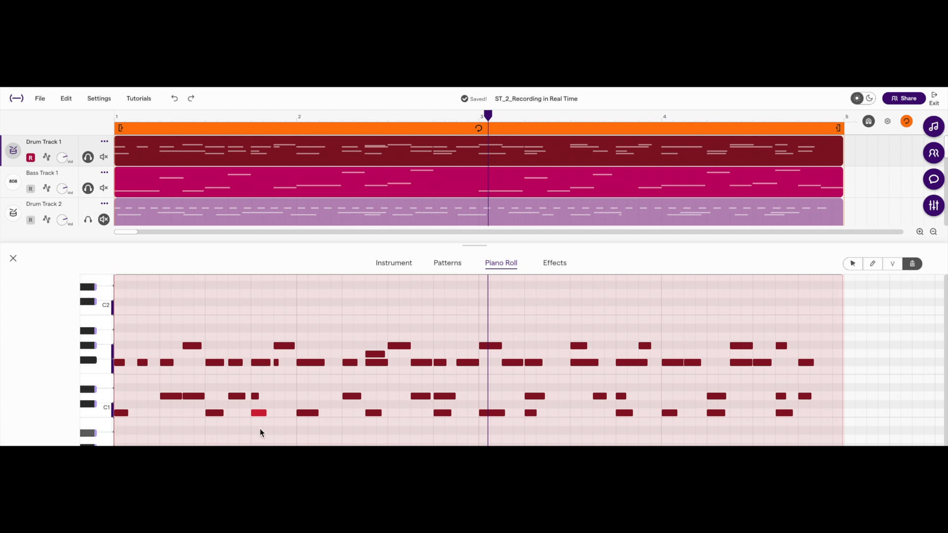
left_click(259, 414)
left_click(445, 414)
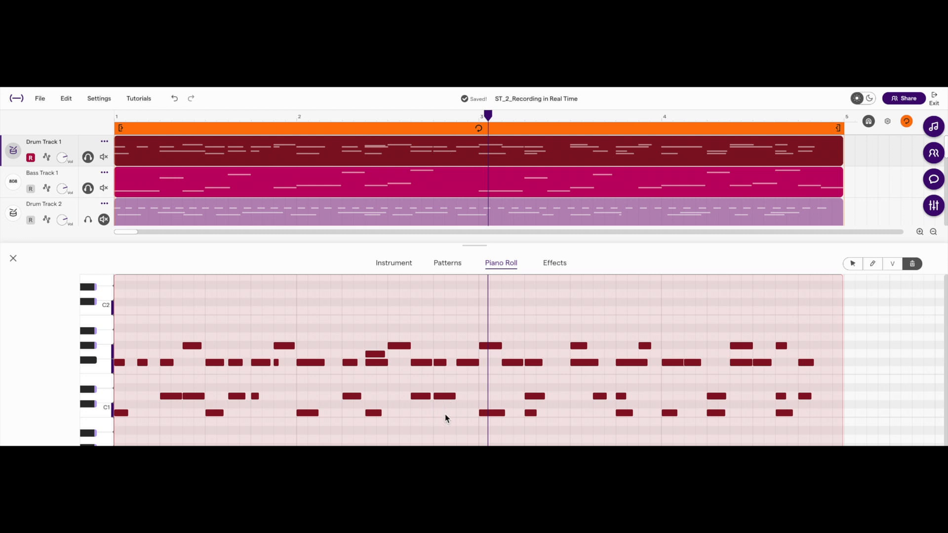
left_click(625, 414)
left_click(853, 265)
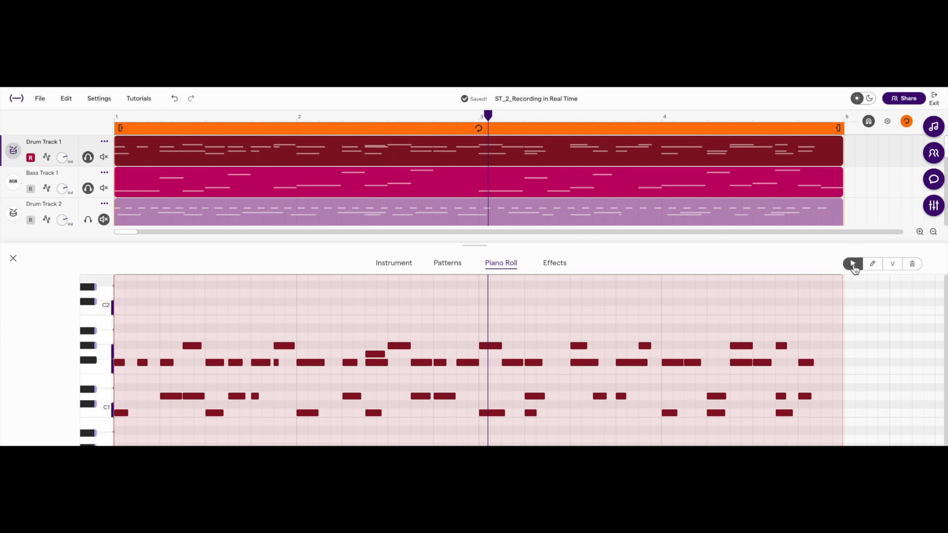
Move the C1 notes on beat 2 of bars 3 and 4 to beat 3, extending the bar 3 note to about an eighth note.
key("Return")
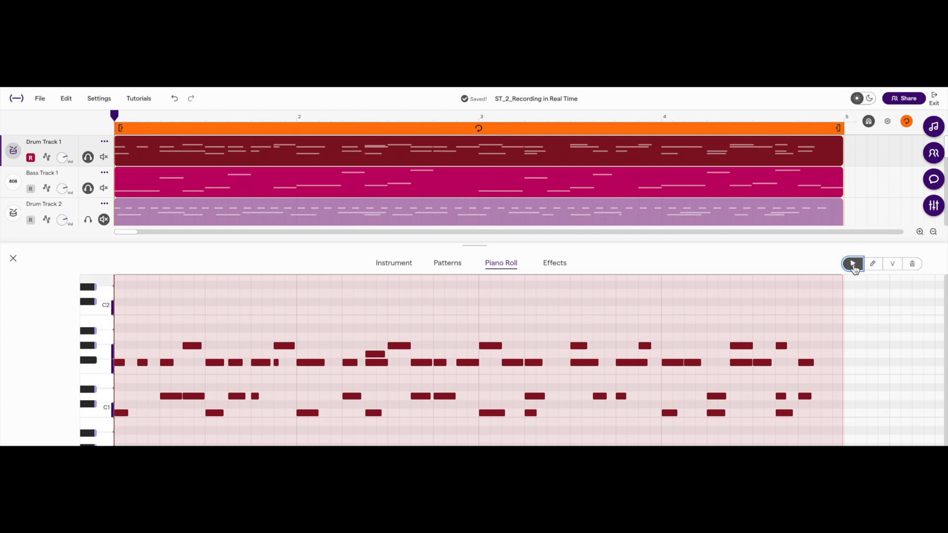
key("space")
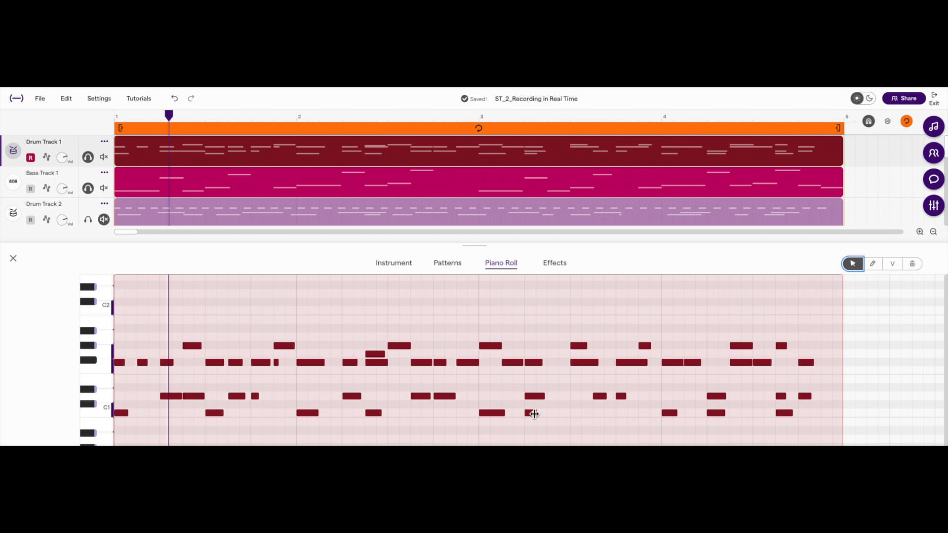
left_click_drag(534, 414, 594, 414)
left_click_drag(715, 413, 760, 414)
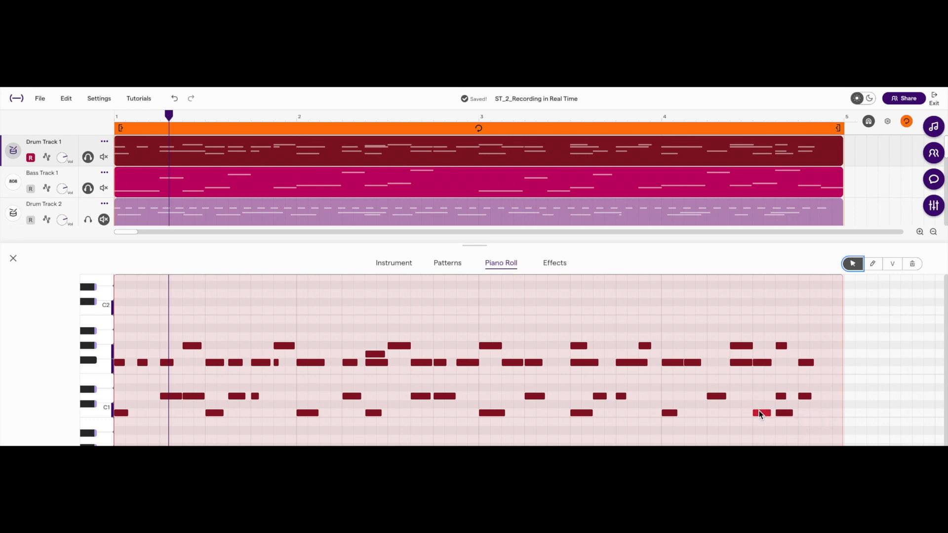
Play the loop from the start and check the hi-hat notes on the F#1 and G#1 rows in bars 1 and 2.
key("Return")
key("space")
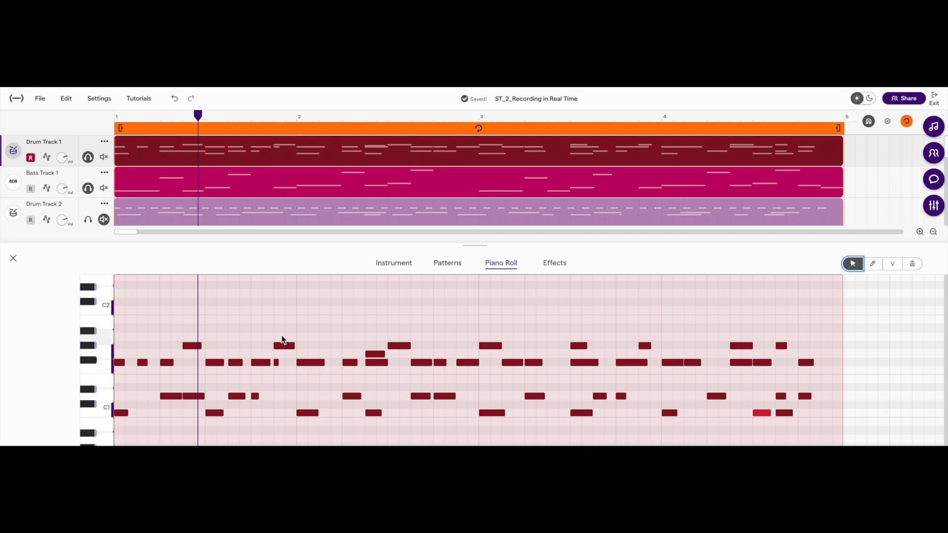
left_click(192, 346)
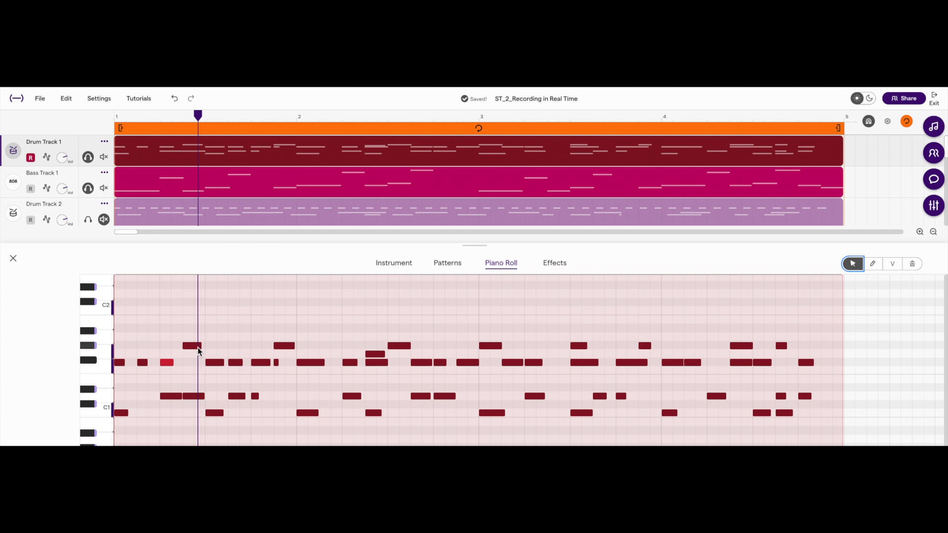
left_click(214, 363)
left_click(307, 363)
left_click(335, 363)
key("Return")
key("space")
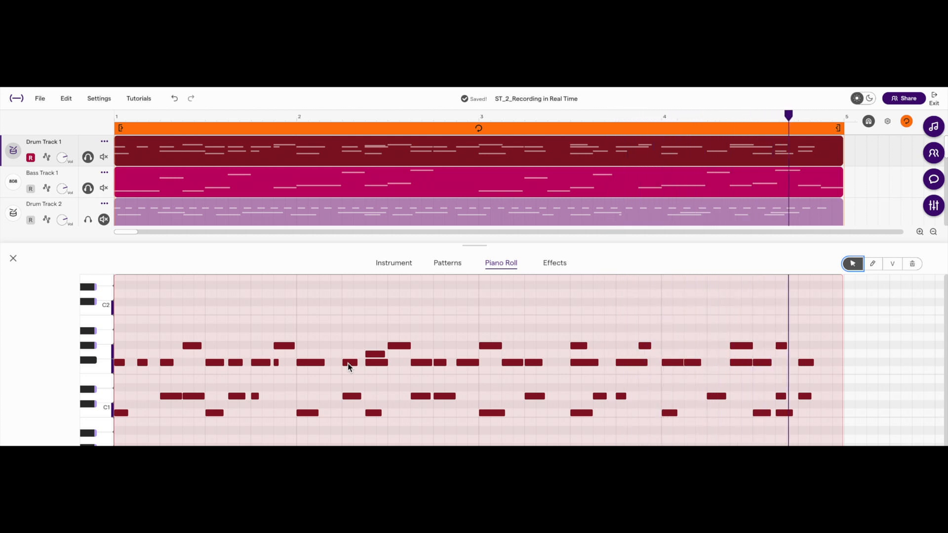
key("space")
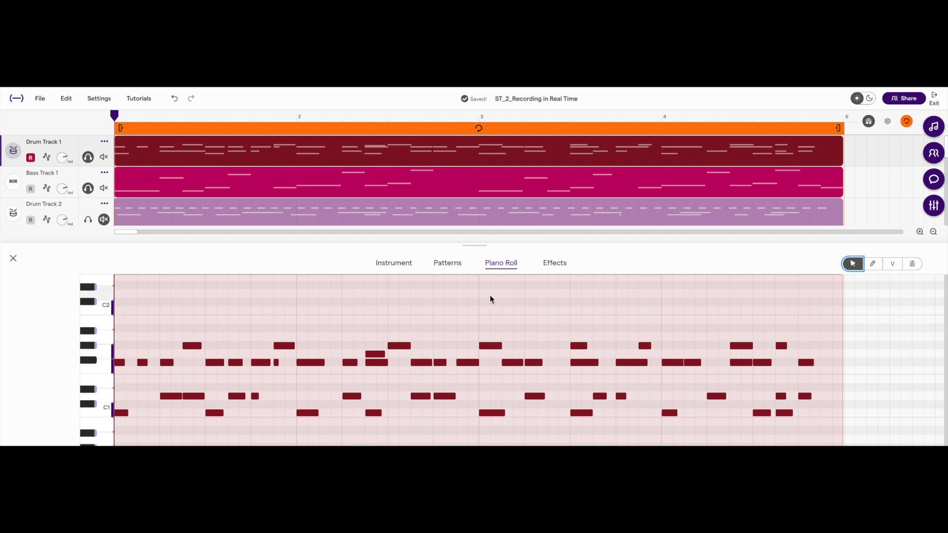
Delete all hi-hat notes from F#1 to G#1 in bars 3 and 4, keeping the C1 and D1 notes.
scroll(593, 296, "up", 3)
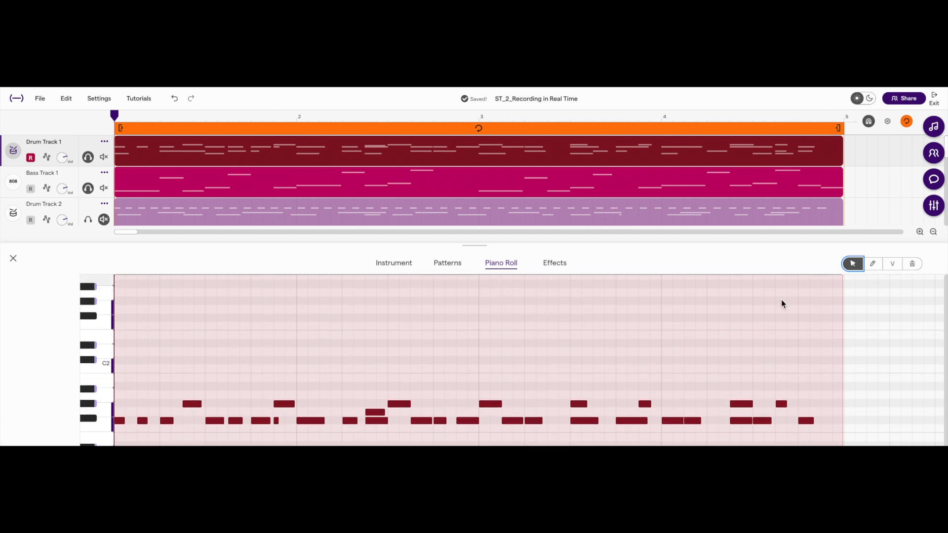
scroll(662, 349, "down", 1)
scroll(663, 346, "down", 1)
left_click_drag(491, 328, 821, 394)
key("Delete")
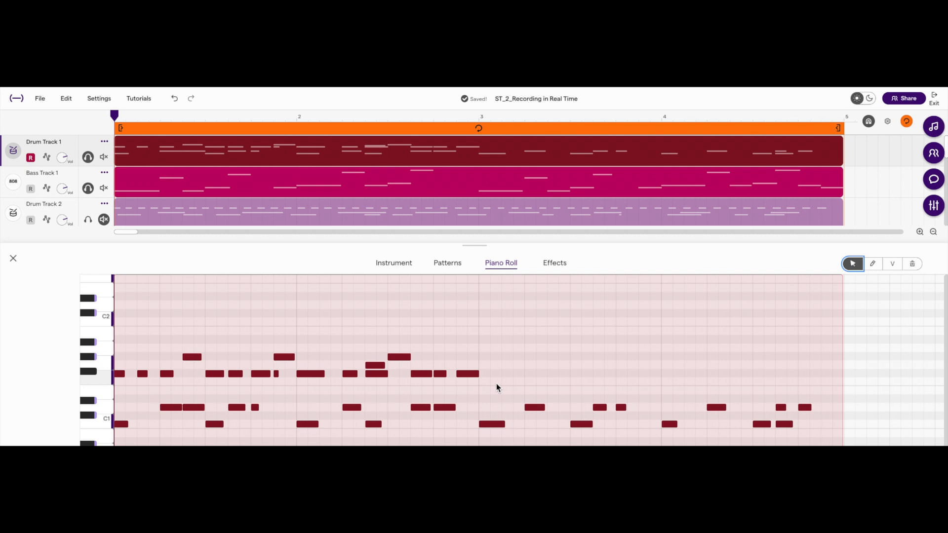
Duplicate all hi-hat notes of bars 1 and 2 into bars 3 and 4, with the copy starting on bar 3.
left_click_drag(493, 384, 117, 331)
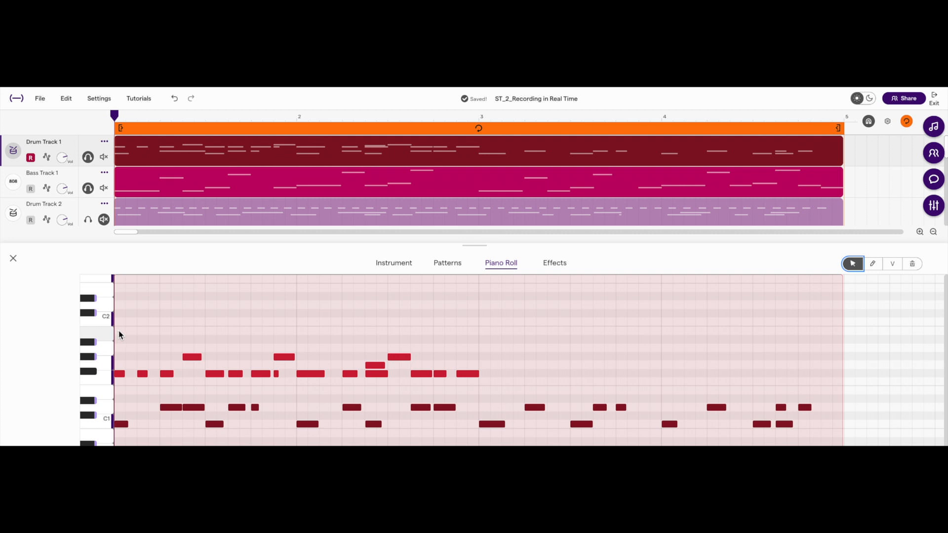
key("p")
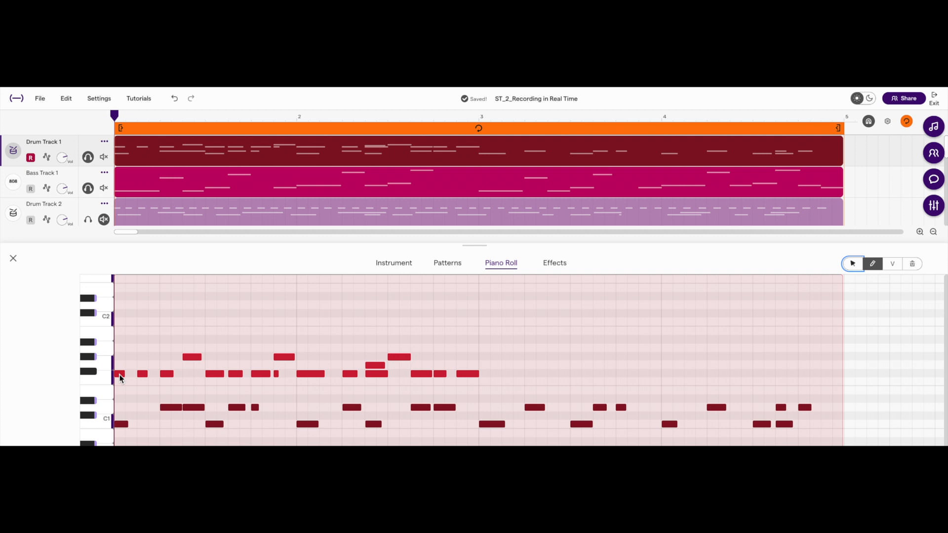
left_click_drag(119, 374, 485, 376)
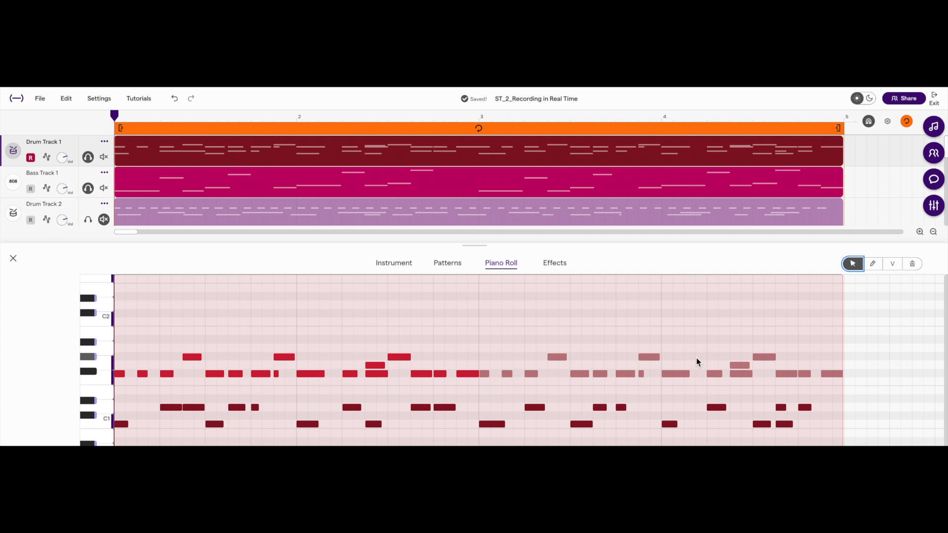
Try duplicating the first G#1 note of bar 1 one beat later at the playhead, and undo the copy.
left_click(229, 328)
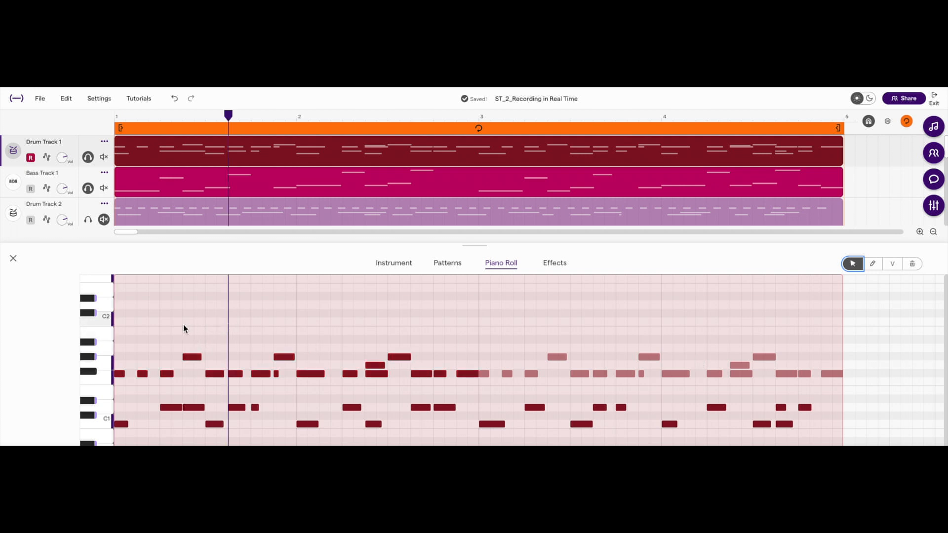
left_click(189, 359)
key("super")
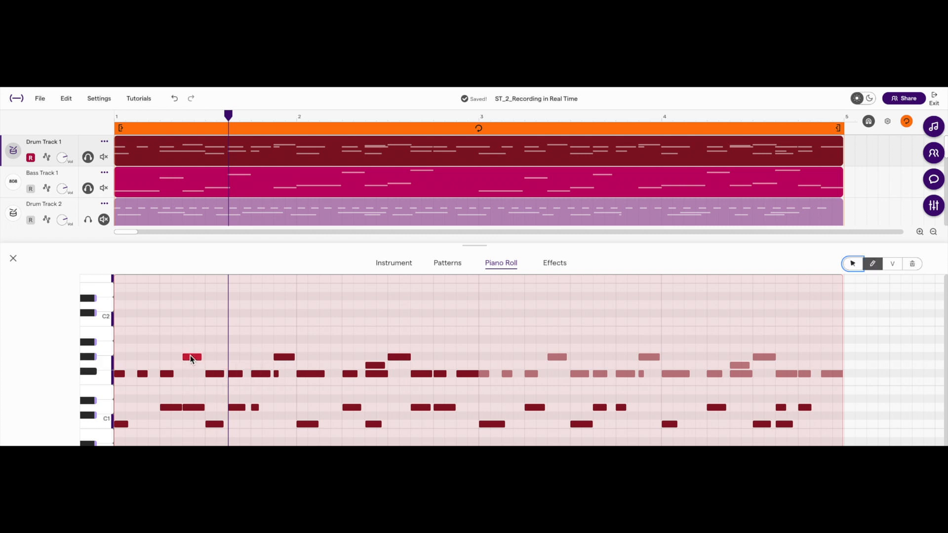
left_click_drag(191, 356, 232, 358)
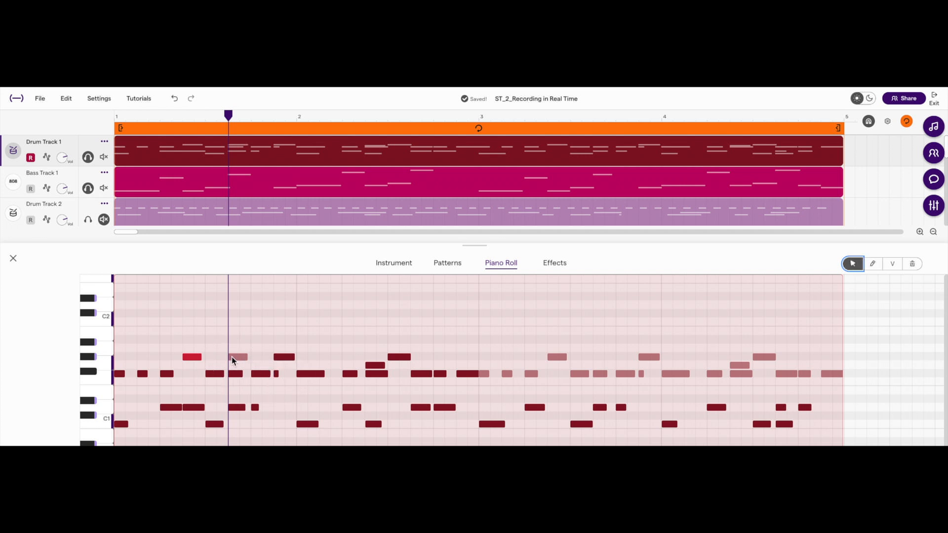
key("super+z")
Play the loop from the start to check the corrected drum pattern, and return the playhead to bar 1.
key("Return")
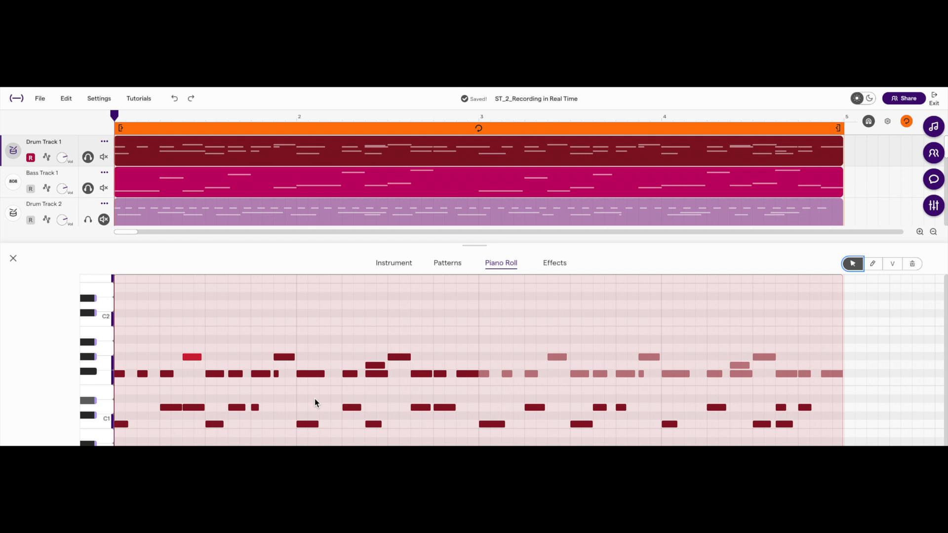
key("space")
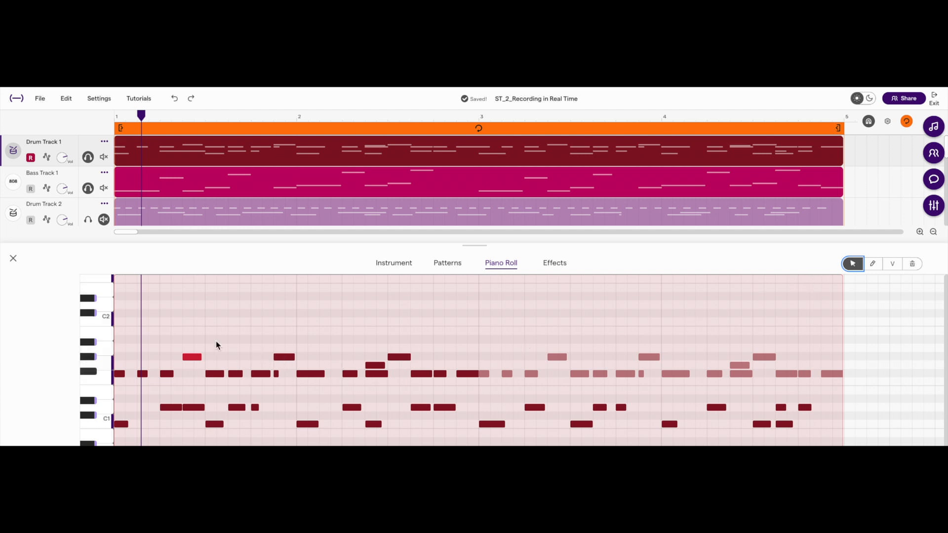
key("Return")
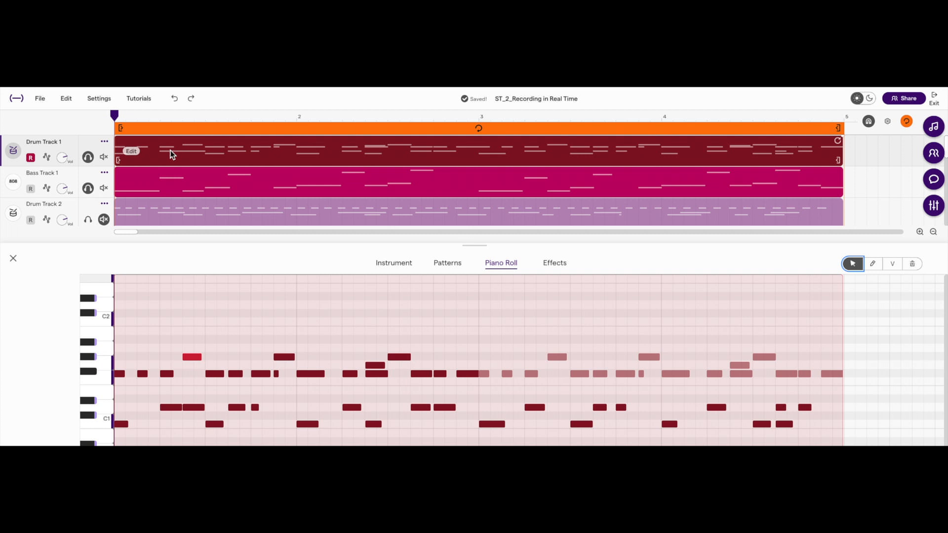
Quantize the Drum Track 1 region to 1/8.
left_click(133, 153)
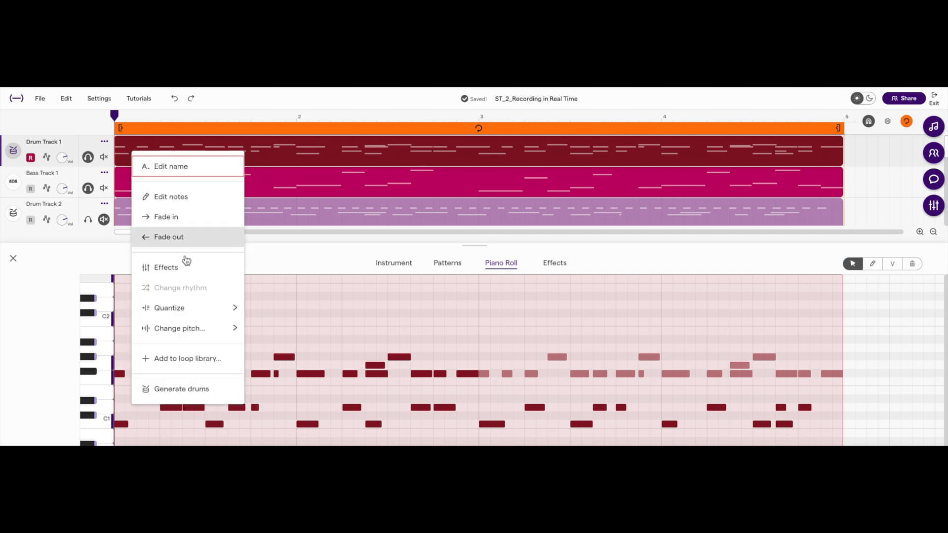
mouse_move(196, 316)
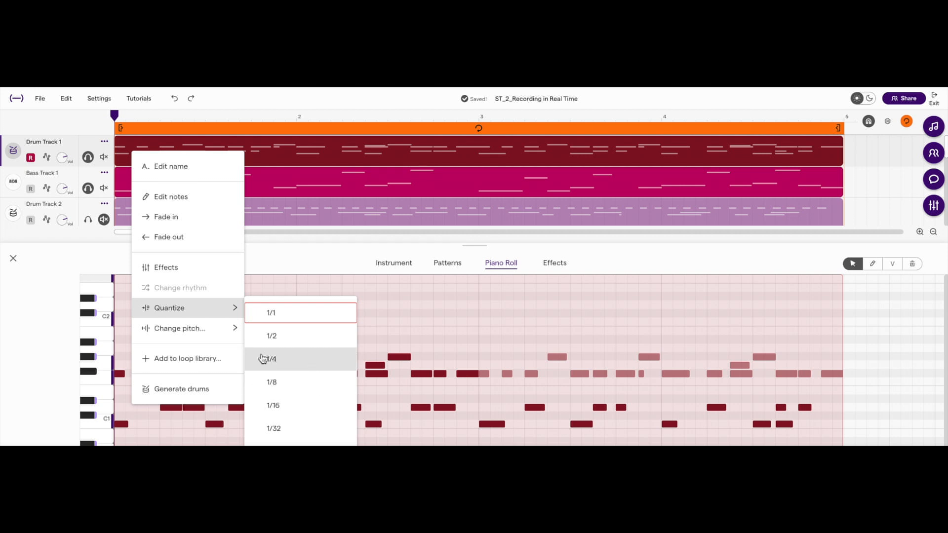
left_click(315, 388)
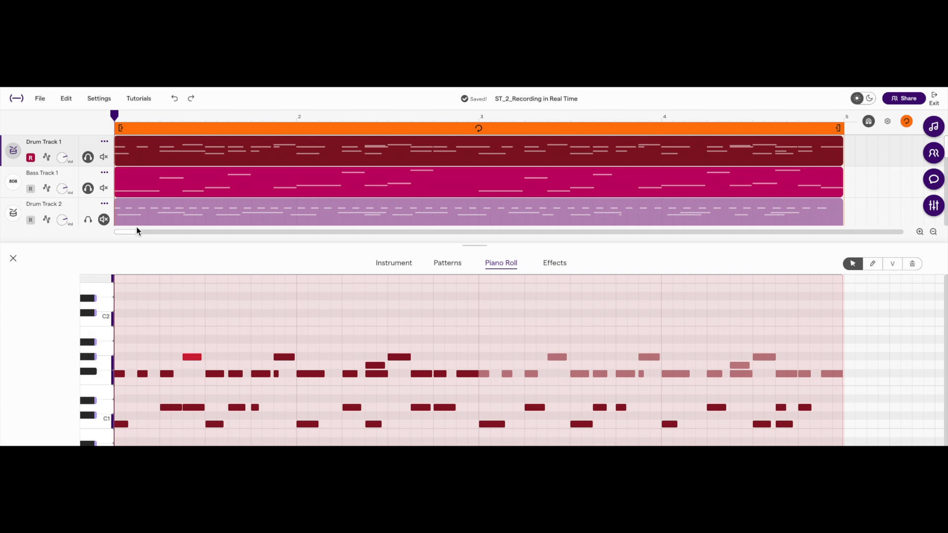
Turn off solo on Drum Track 1 and Bass Track 1.
left_click(88, 157)
left_click(88, 188)
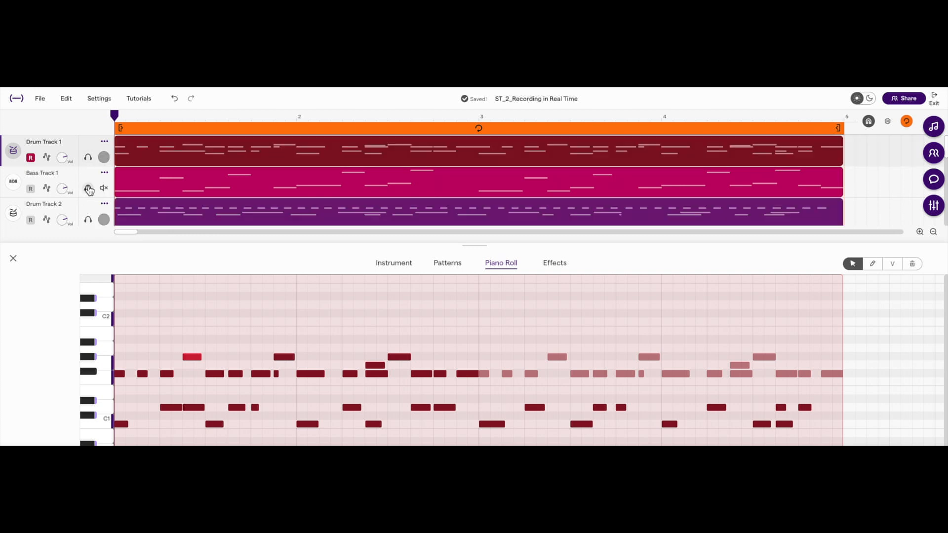
Solo Bass Track 2 and Drum Track 2, leaving Drum Track 3 out of the solo.
scroll(89, 191, "down", 3)
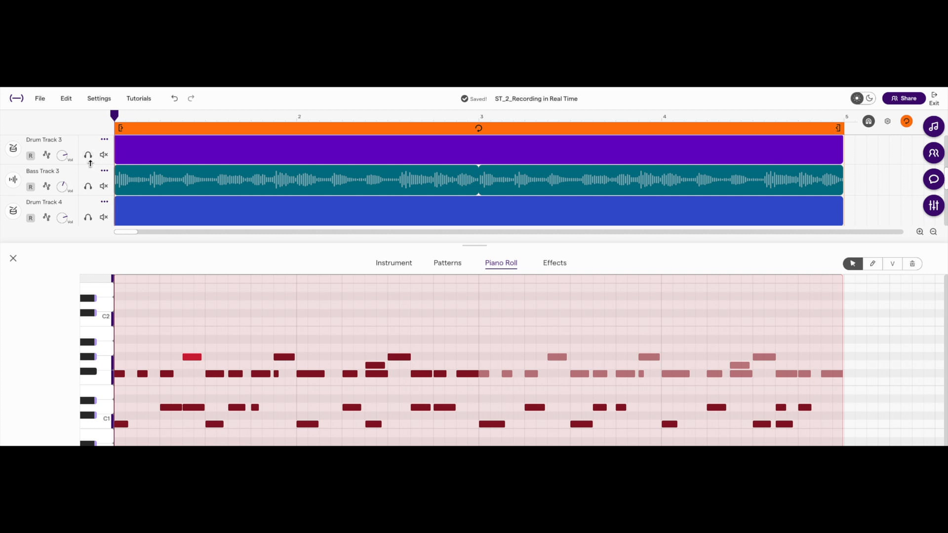
scroll(90, 165, "up", 1)
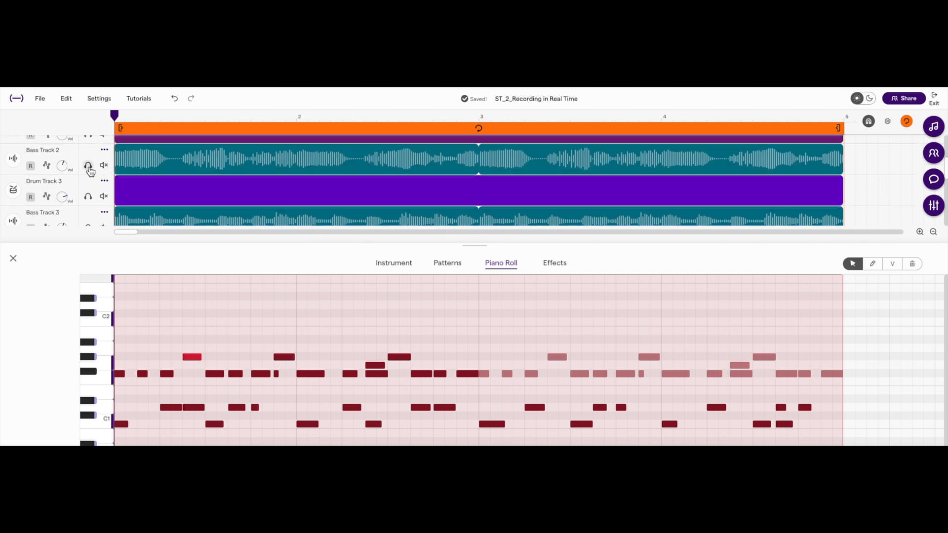
left_click(89, 166)
left_click(88, 196)
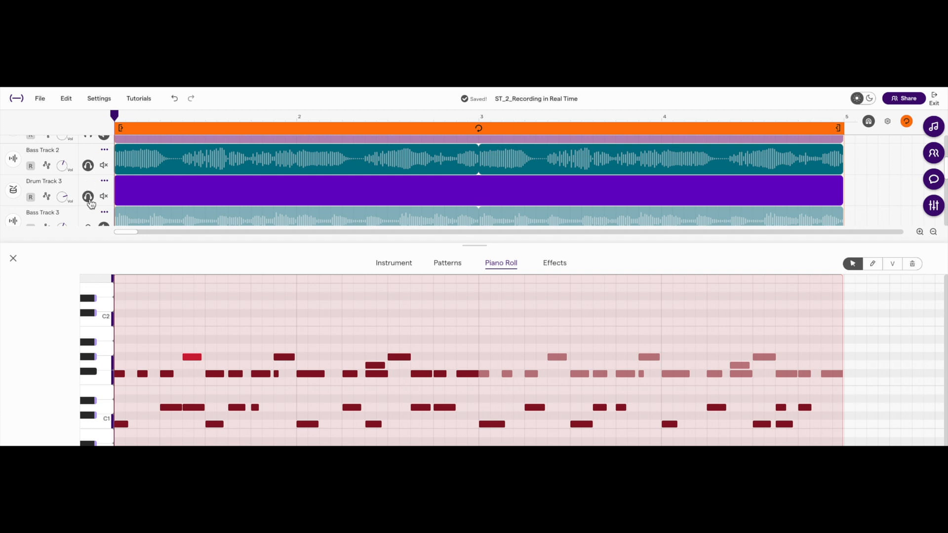
left_click(90, 198)
scroll(91, 183, "up", 1)
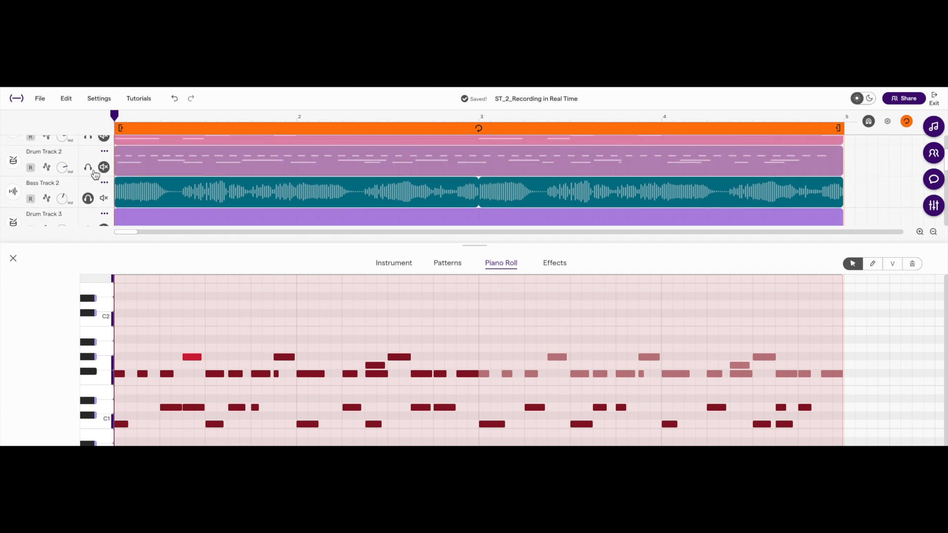
left_click(88, 167)
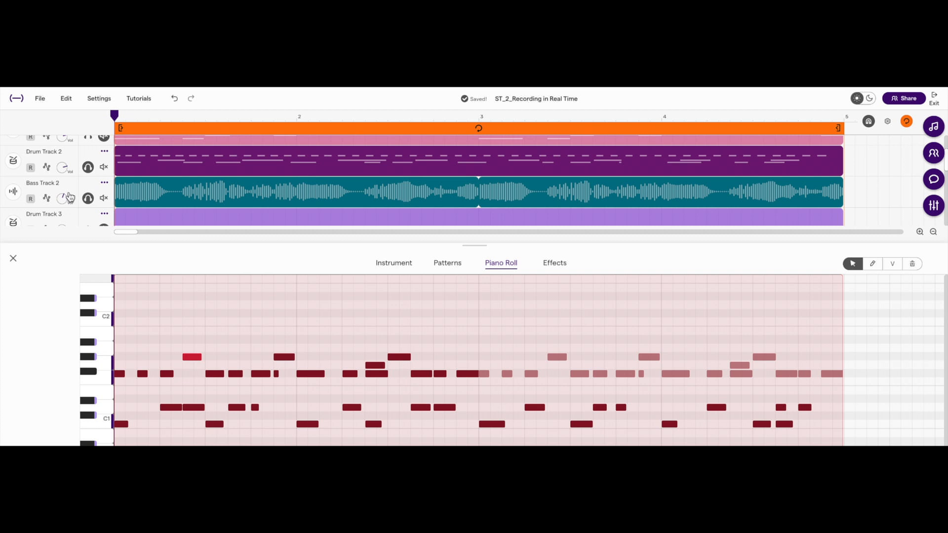
Show the notes of Drum Track 2 in the piano roll and play the loop to hear its timing.
left_click(13, 163)
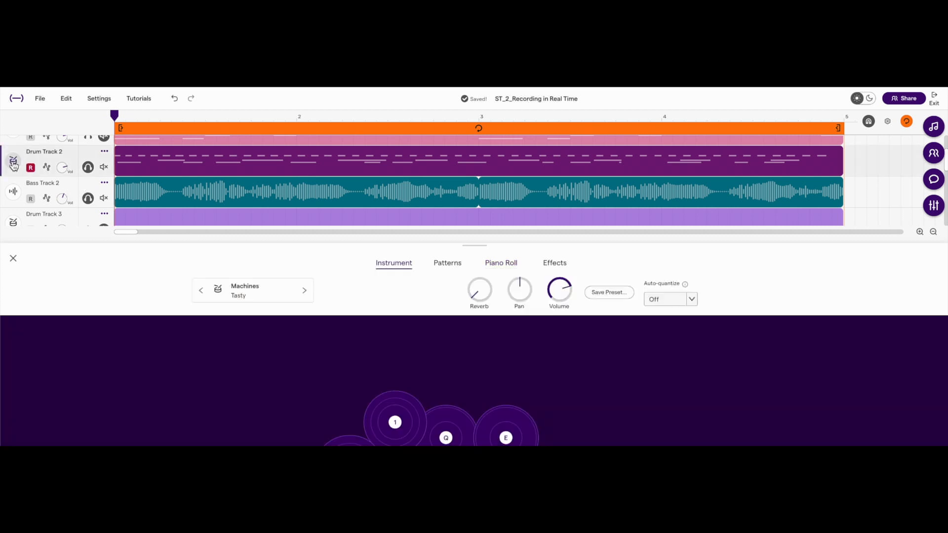
left_click(502, 265)
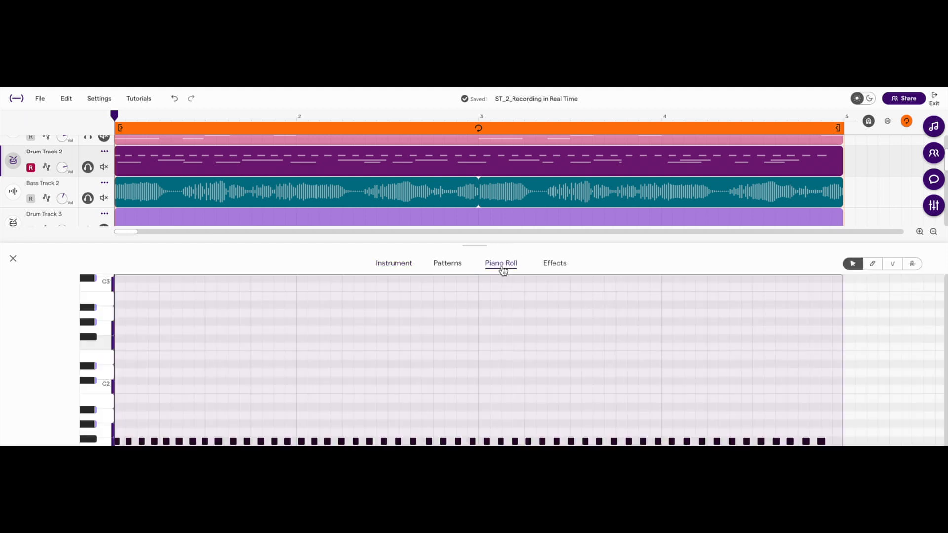
scroll(479, 312, "down", 3)
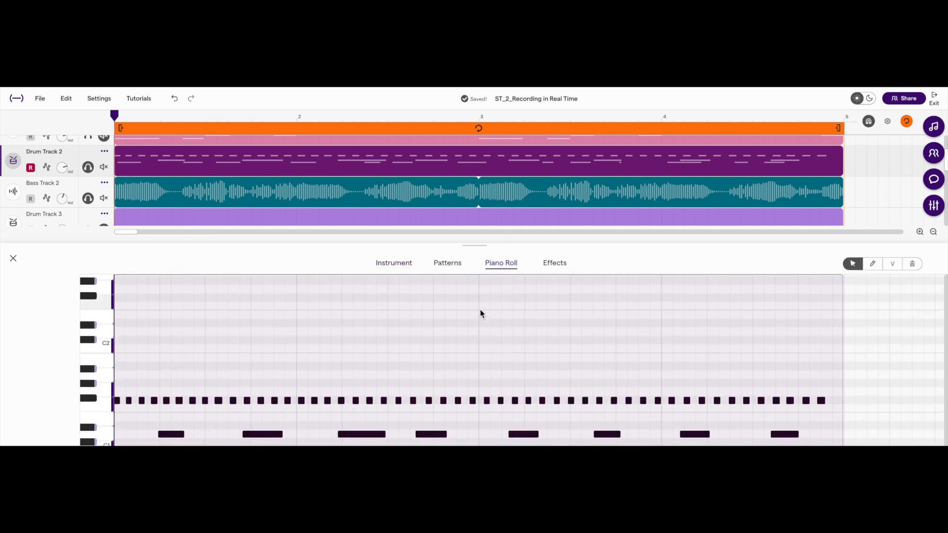
key("space")
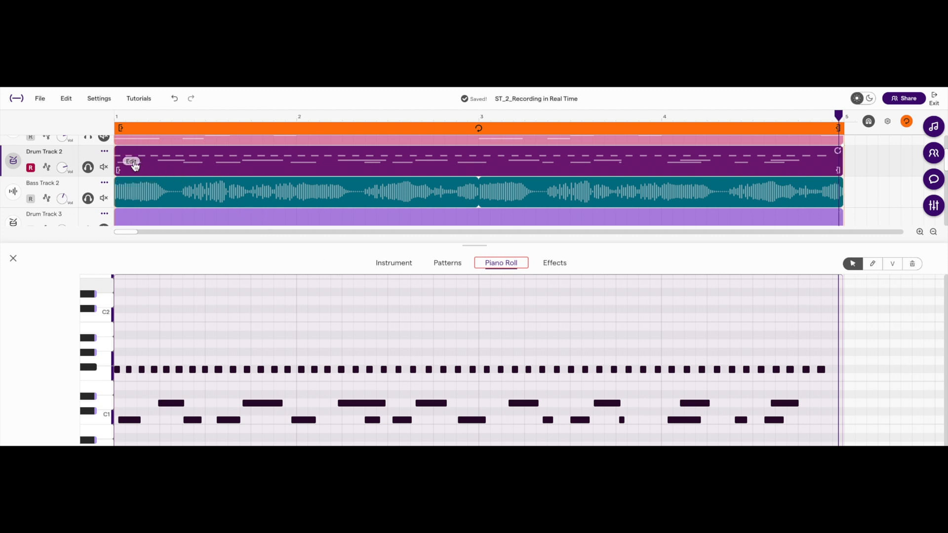
Try quantizing the Drum Track 2 region to 1/8, listen to the start of the loop, and undo the quantize.
right_click(131, 161)
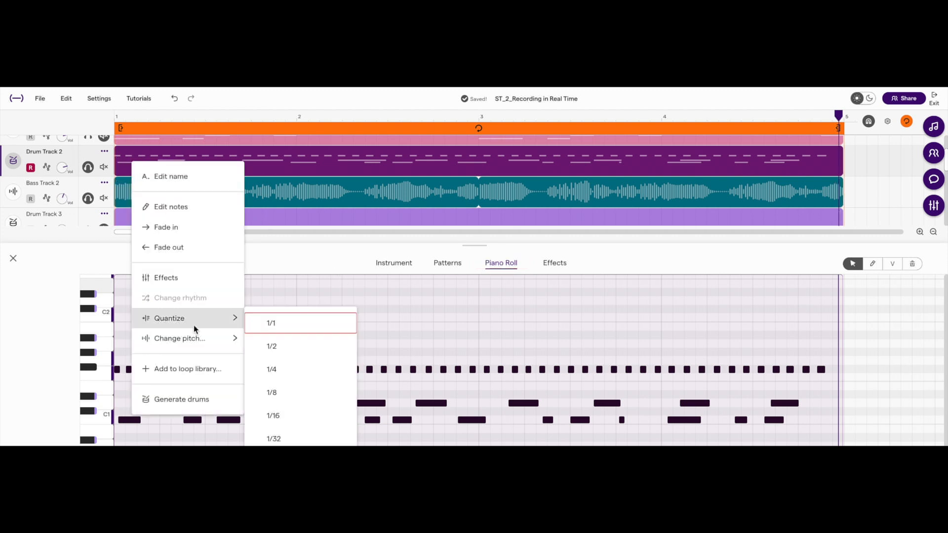
left_click(303, 398)
key("space")
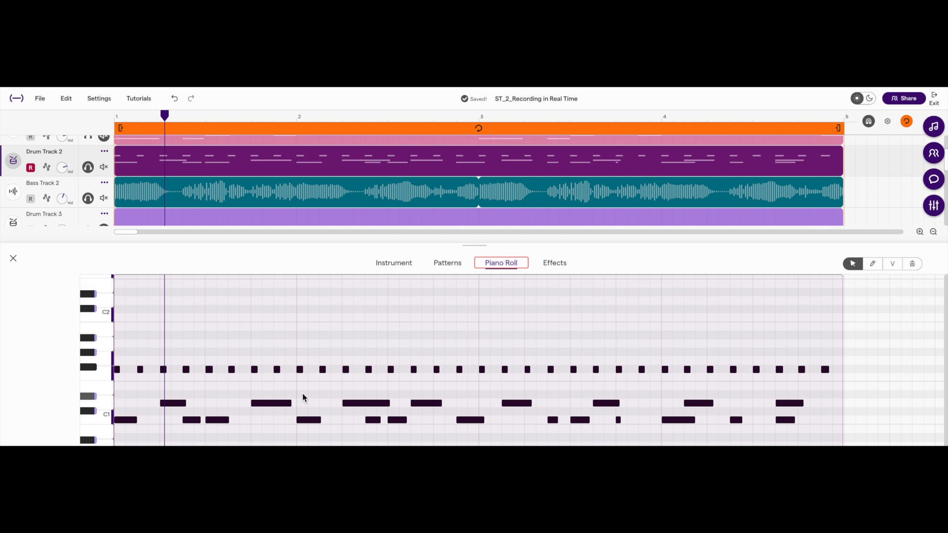
key("space")
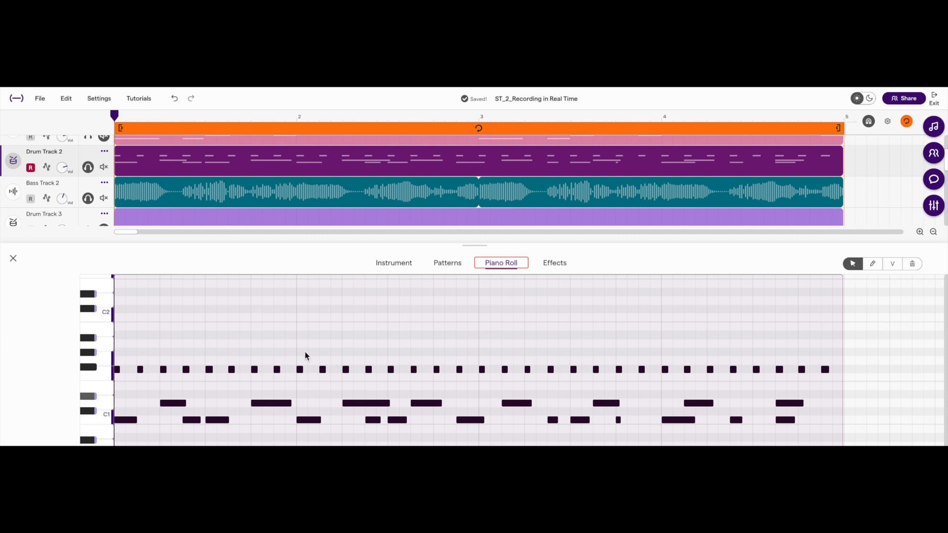
left_click(176, 100)
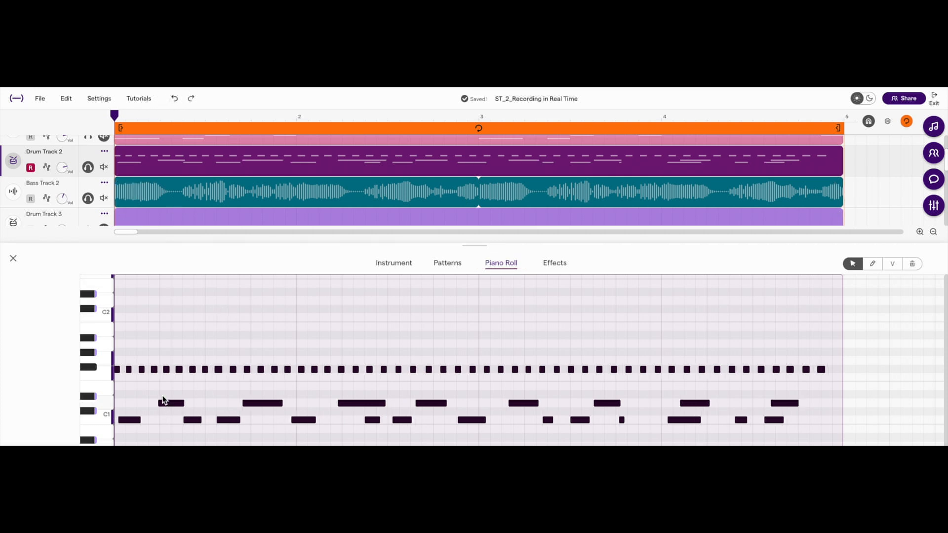
Quantize the Drum Track 2 region to 1/16 and play the loop to check the timing.
right_click(132, 166)
mouse_move(185, 318)
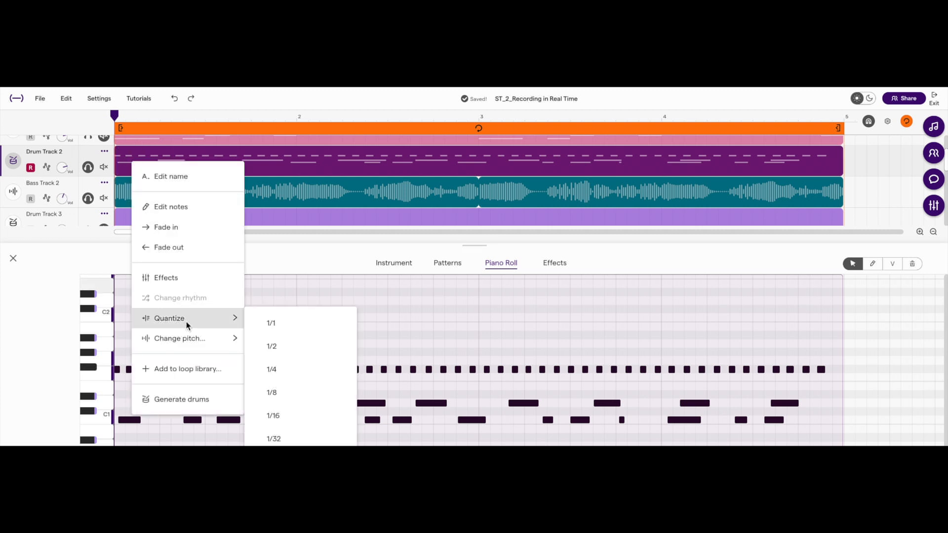
left_click(314, 423)
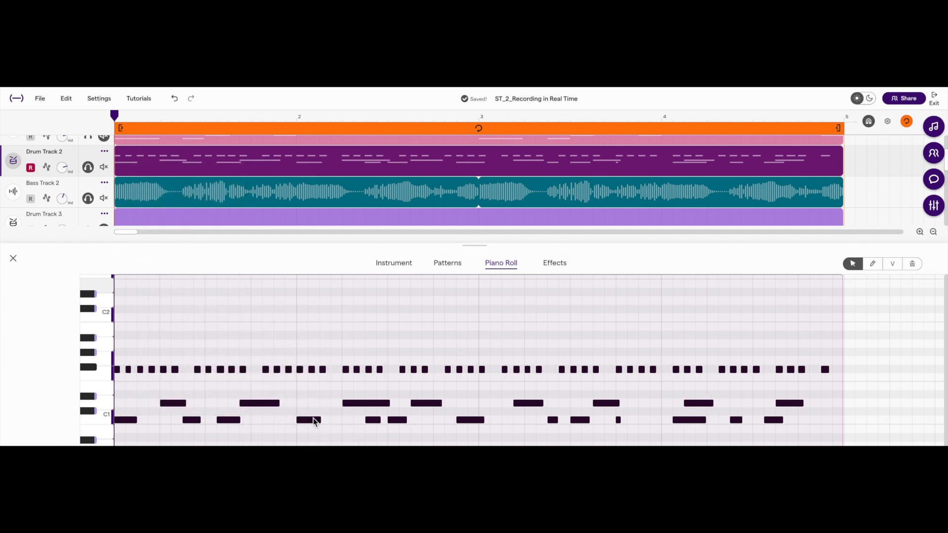
key("space")
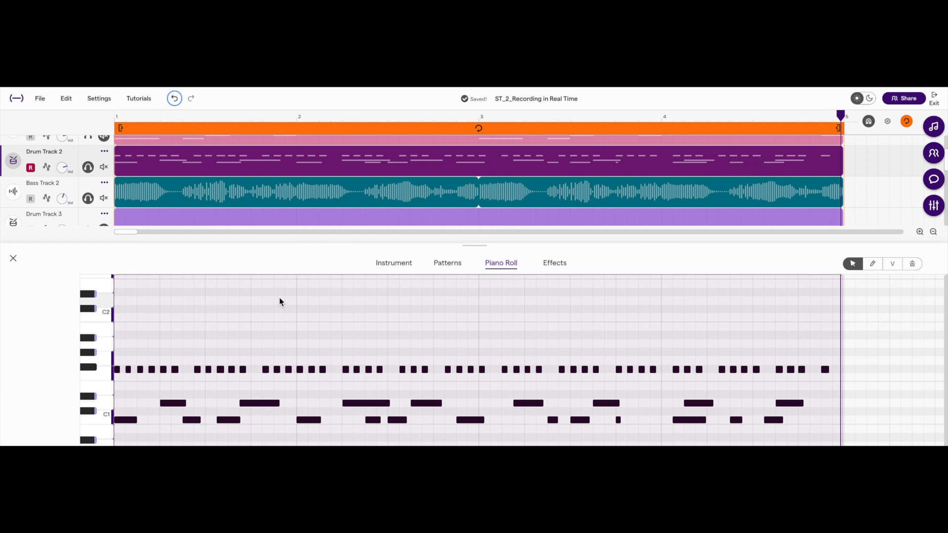
Browse the Machines drum presets for Drum Track 2 and close the preset browser without choosing another one.
scroll(292, 307, "down", 2)
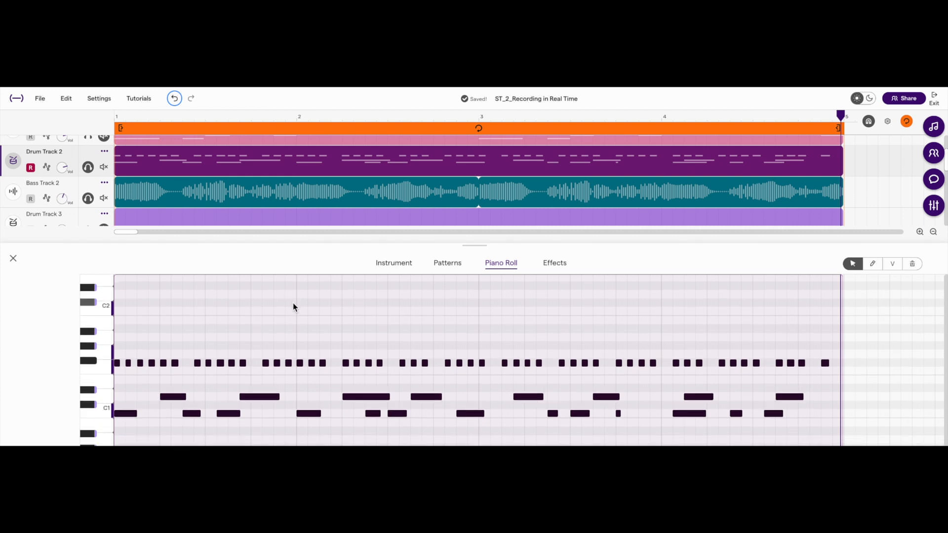
left_click(397, 267)
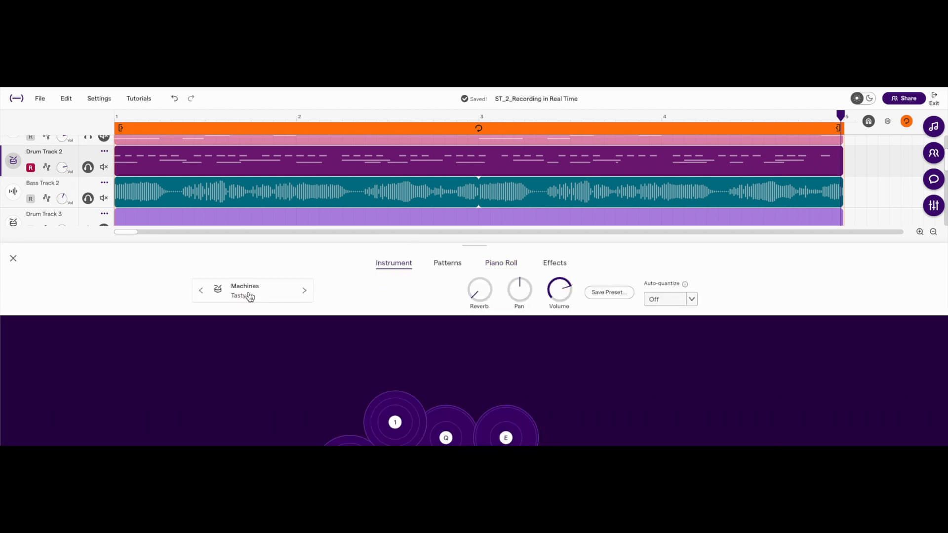
left_click(249, 294)
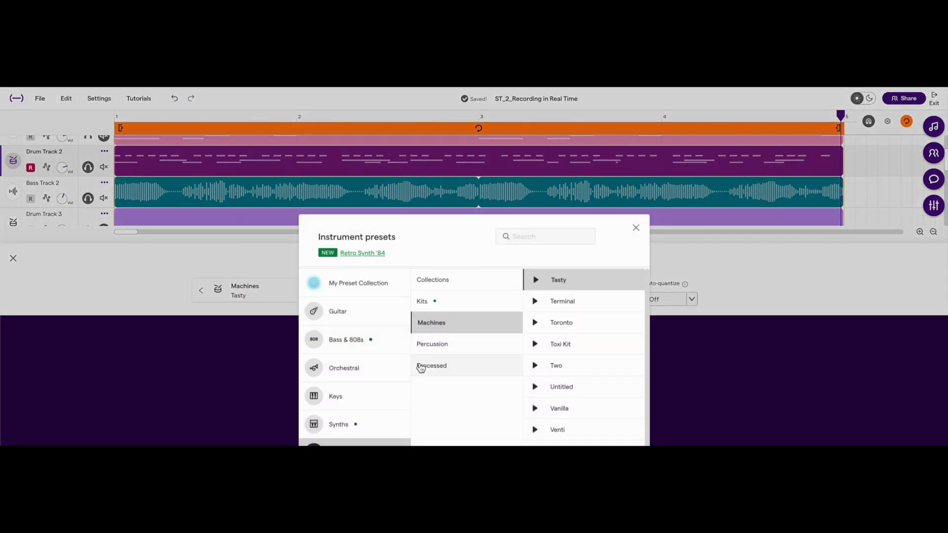
scroll(588, 366, "up", 5)
scroll(589, 367, "down", 3)
scroll(589, 367, "down", 5)
scroll(586, 368, "up", 2)
scroll(585, 368, "up", 3)
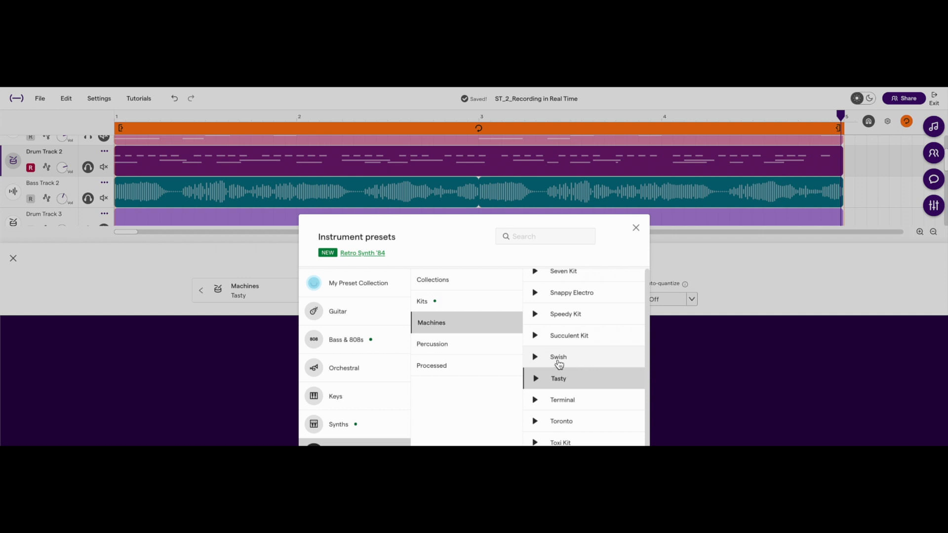
left_click(739, 266)
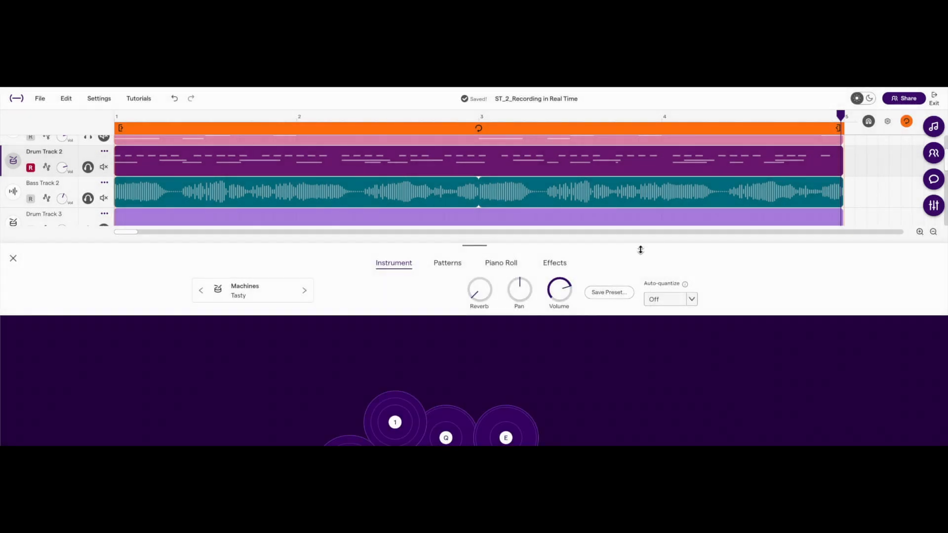